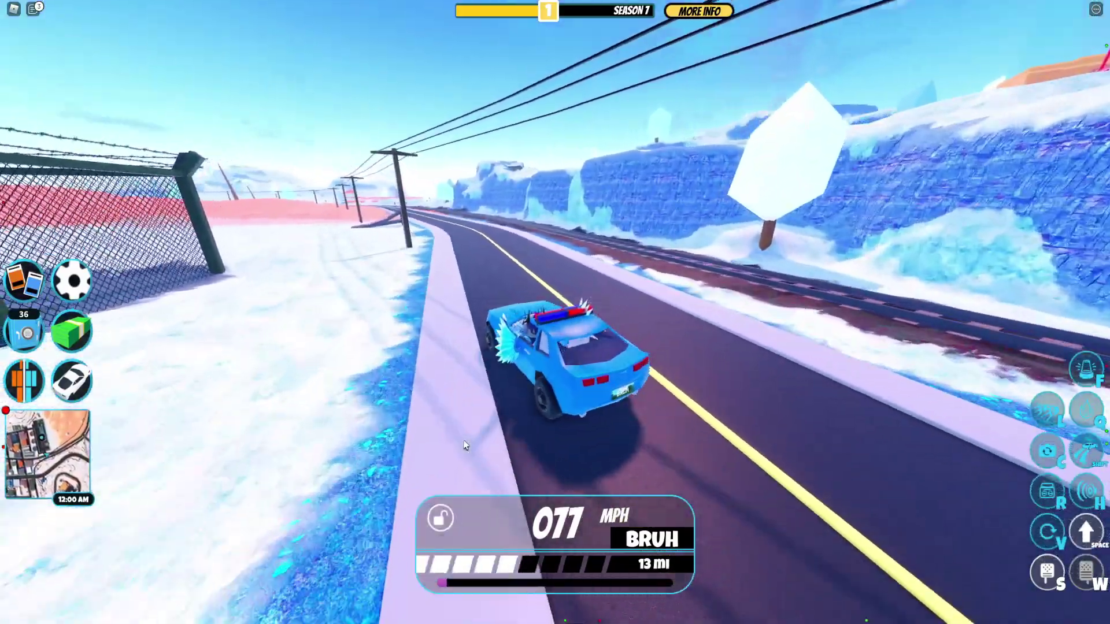
scroll(465, 445, "down", 5)
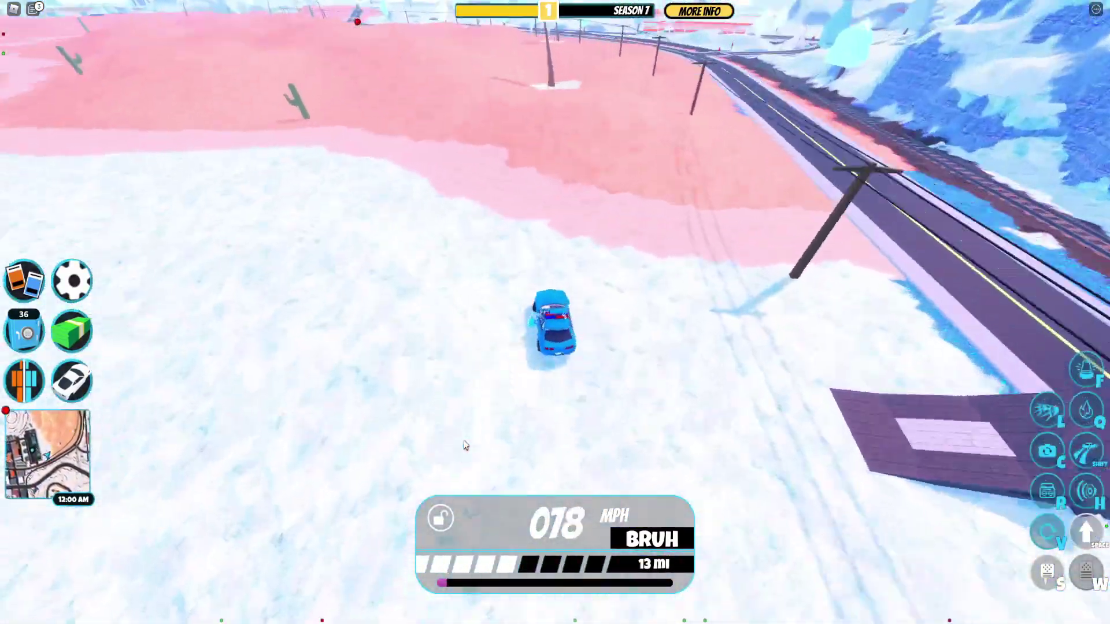
key("a")
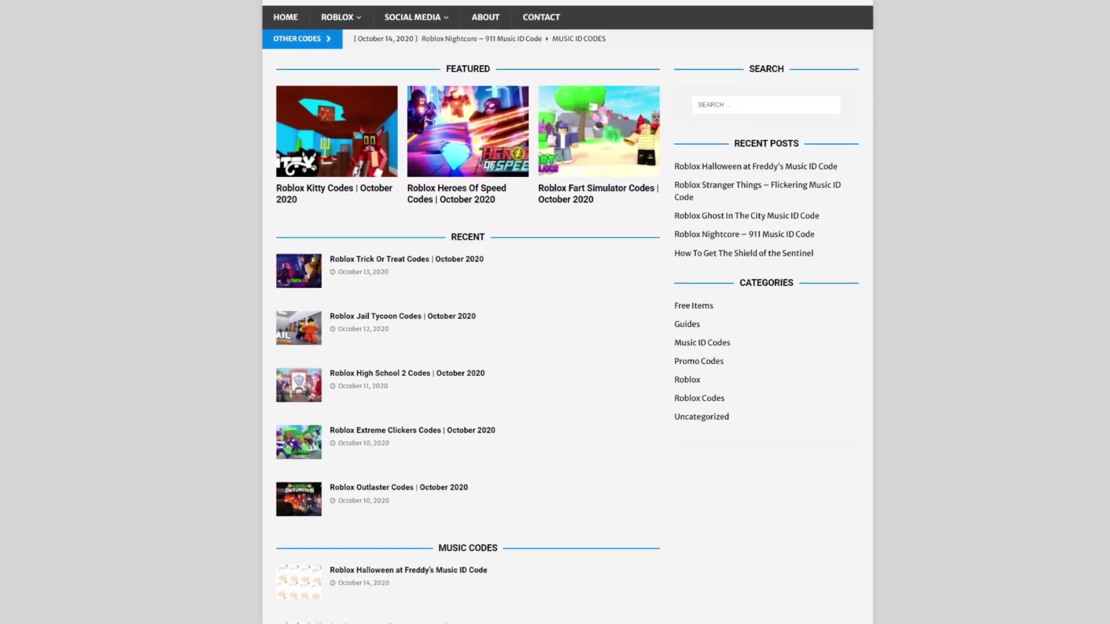
mouse_move(338, 0)
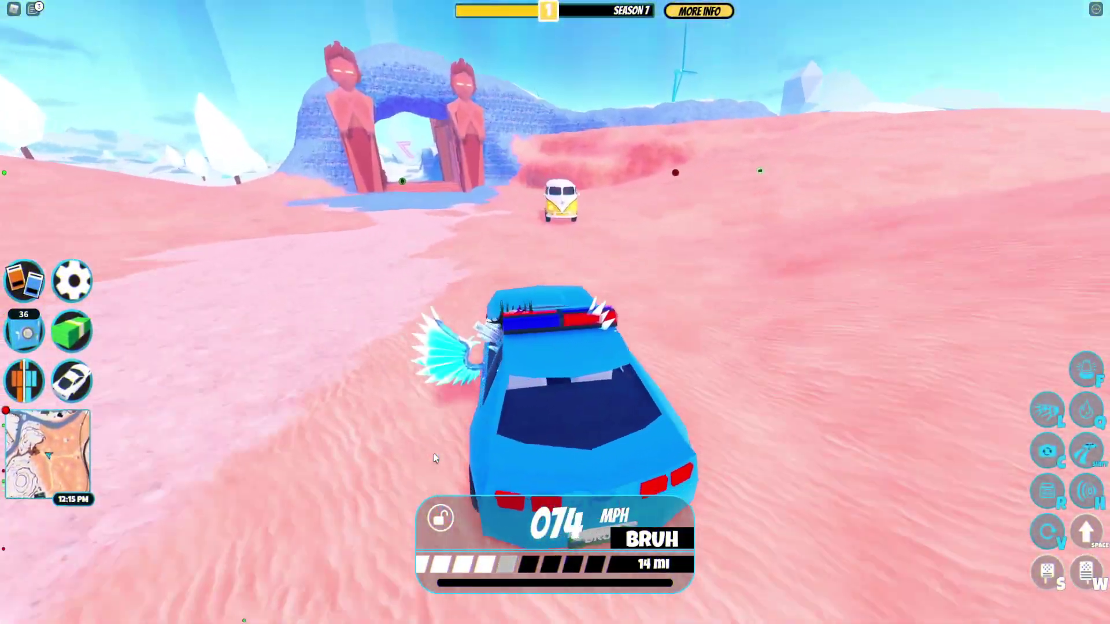
key("a")
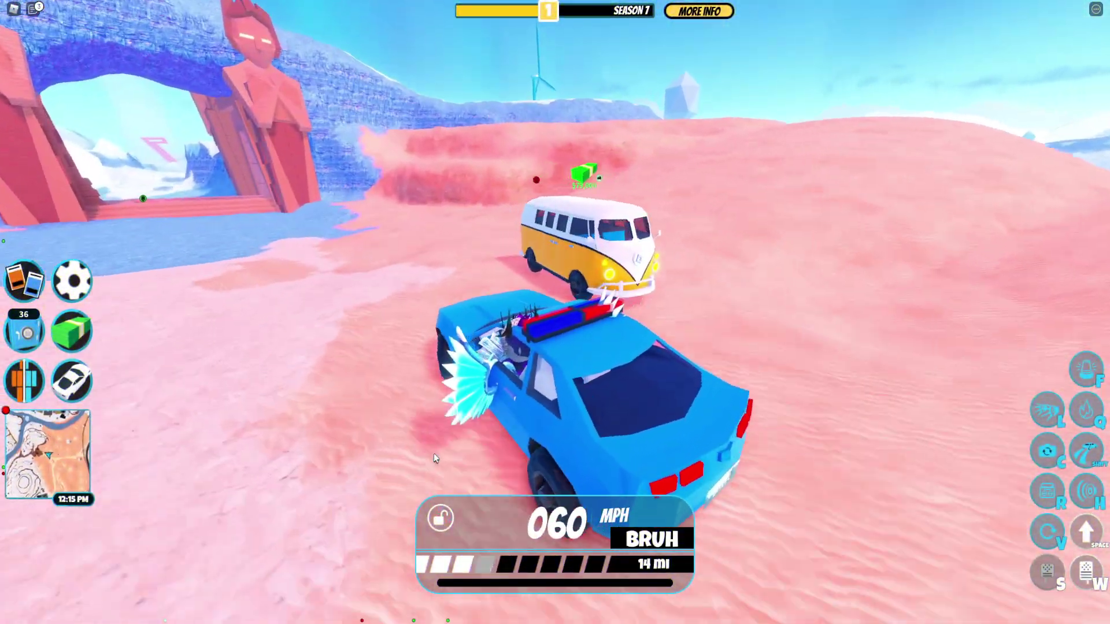
key("a")
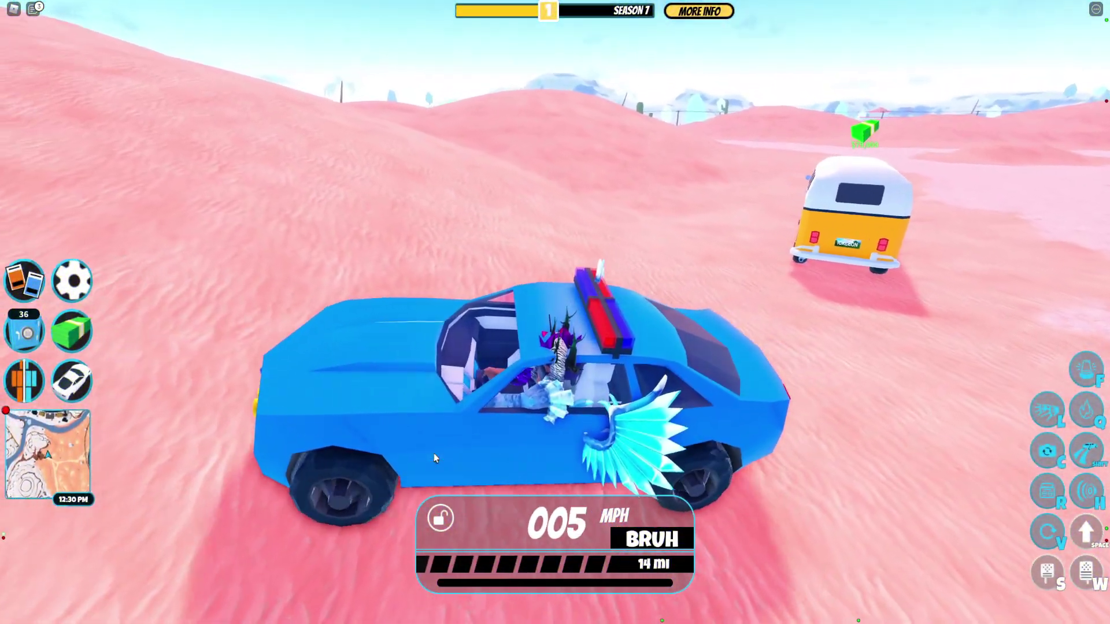
key("w")
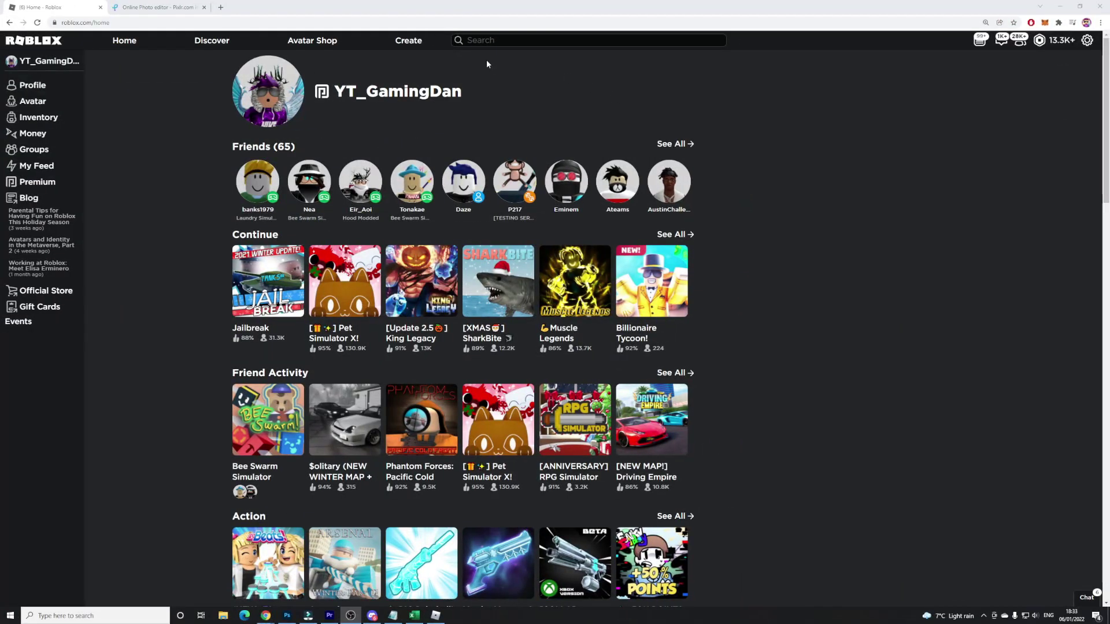
Go to the Shirts section of the Create page and open the shirt template image offered for download
left_click(407, 40)
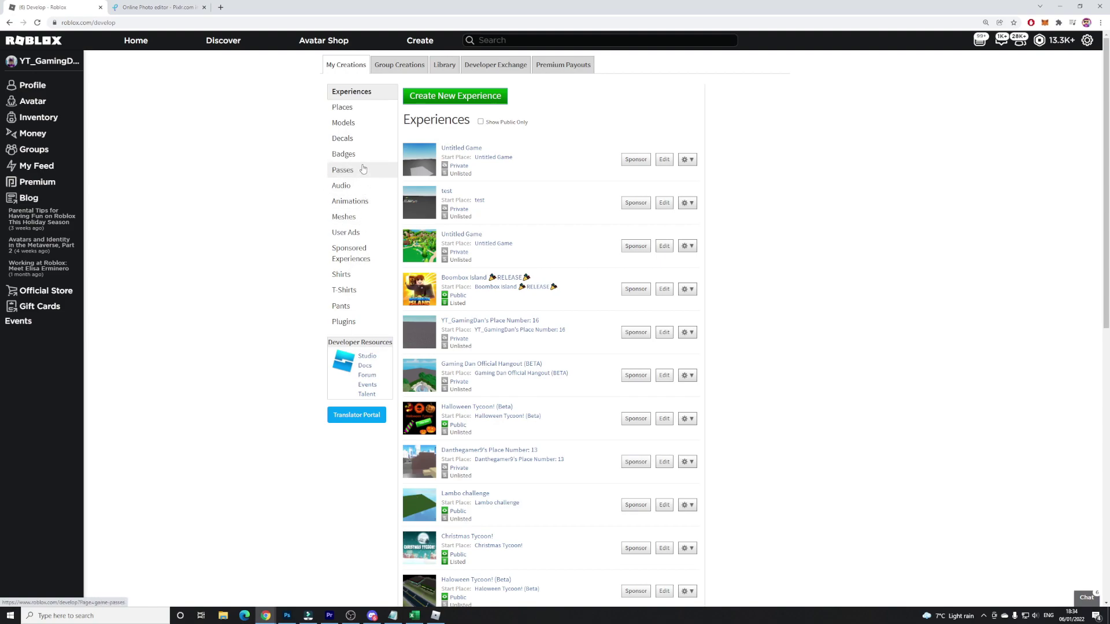
left_click(352, 276)
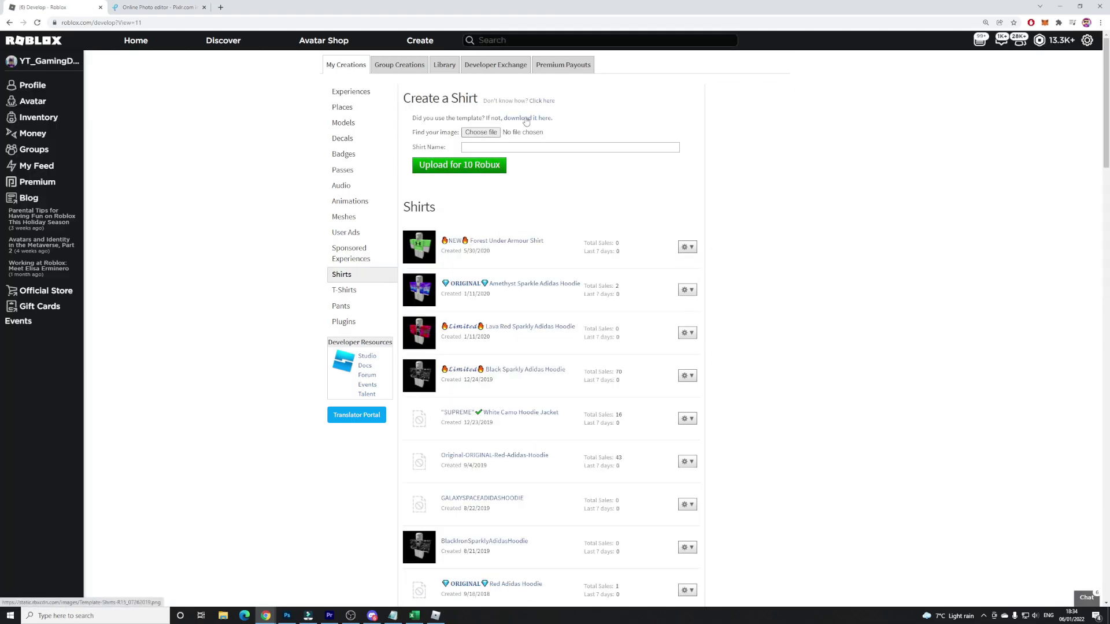
scroll(538, 137, "up", 4, "ctrl")
left_click_drag(446, 188, 477, 189)
left_click_drag(400, 188, 524, 189)
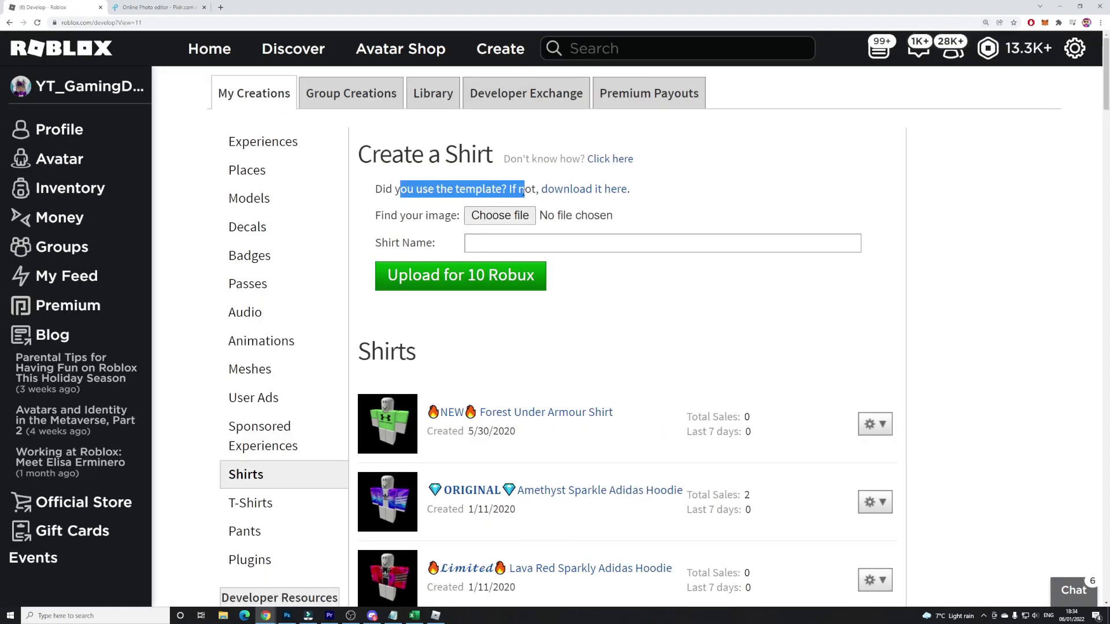
left_click(602, 191)
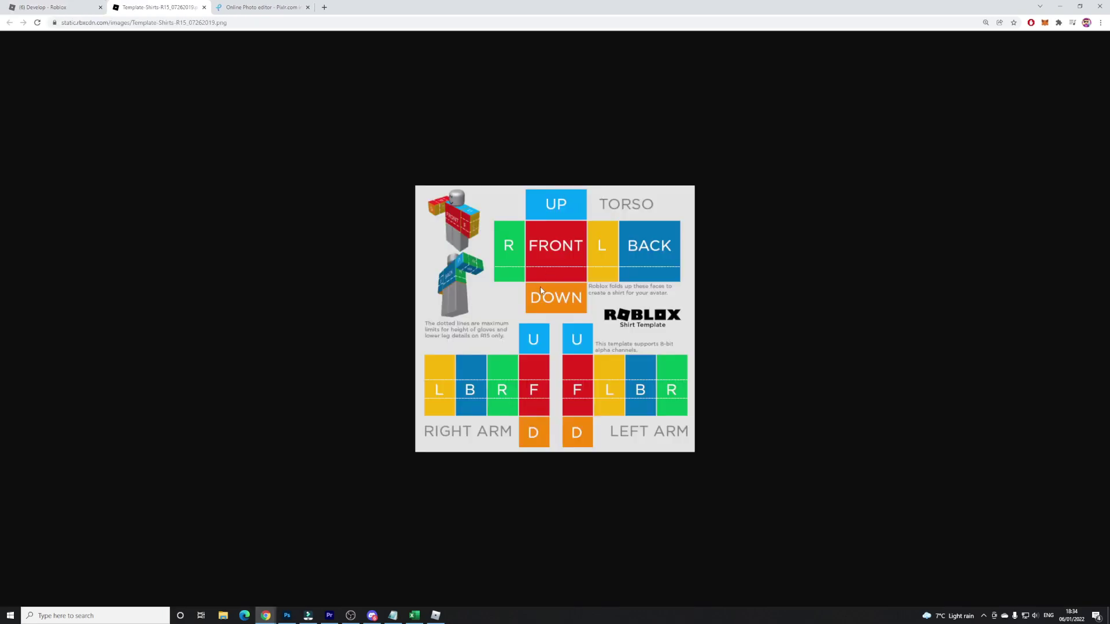
right_click(509, 276)
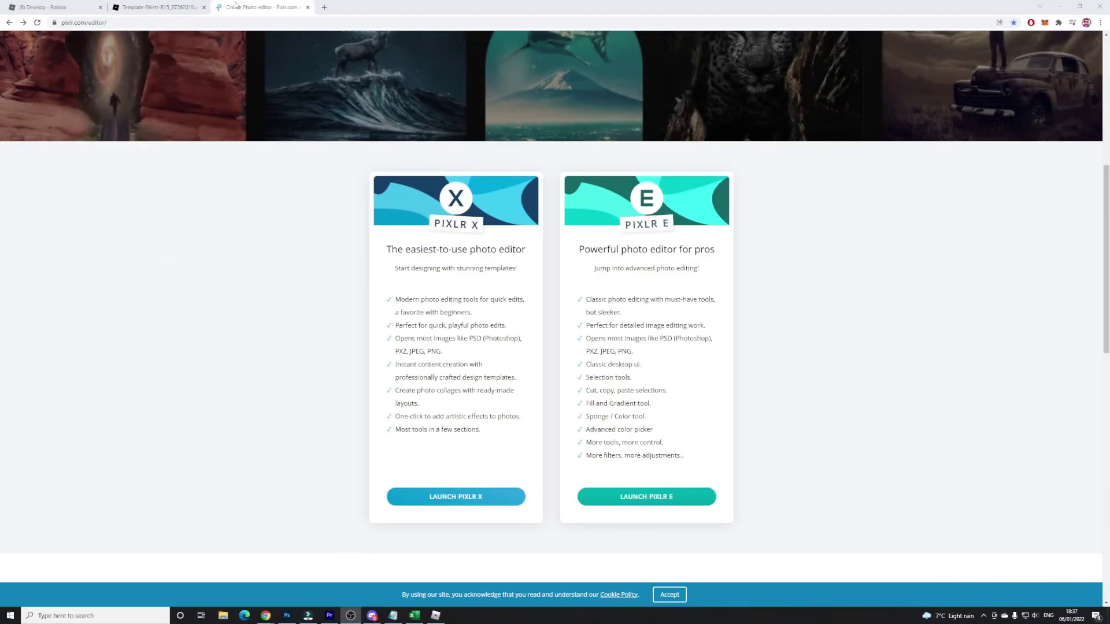
Switch to the Pixlr photo editor page and launch Pixlr E
left_click(149, 24)
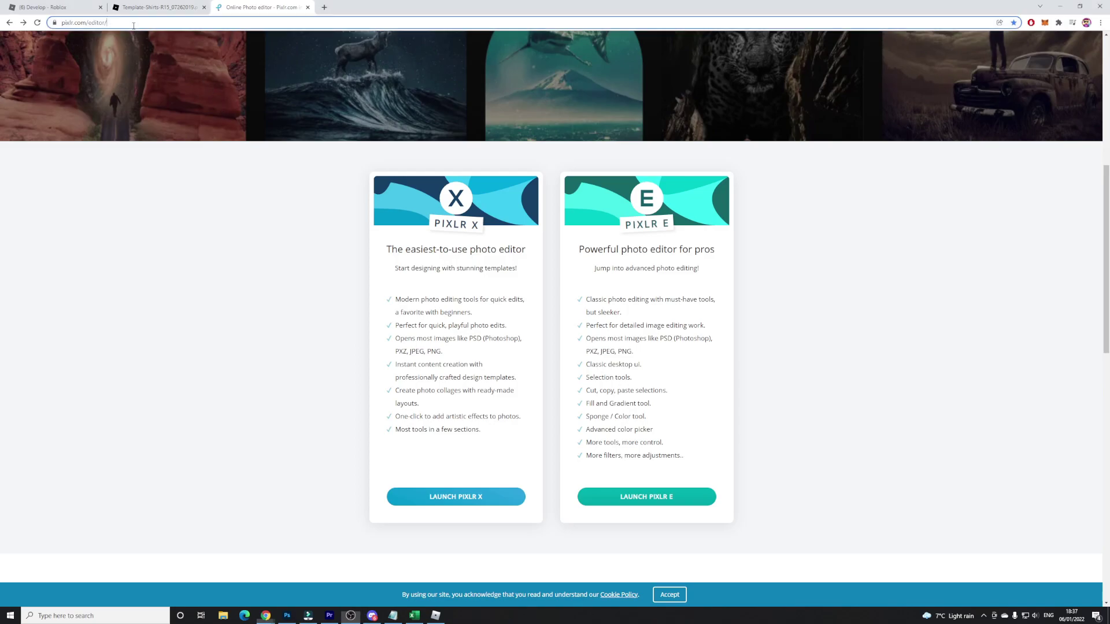
left_click(211, 247)
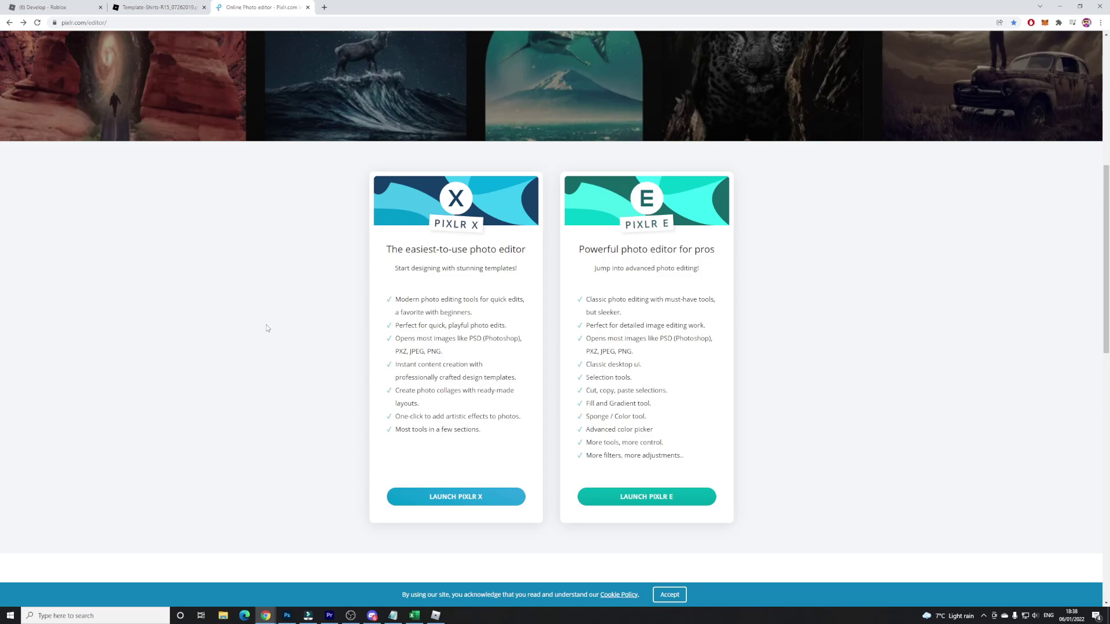
scroll(359, 333, "up", 4)
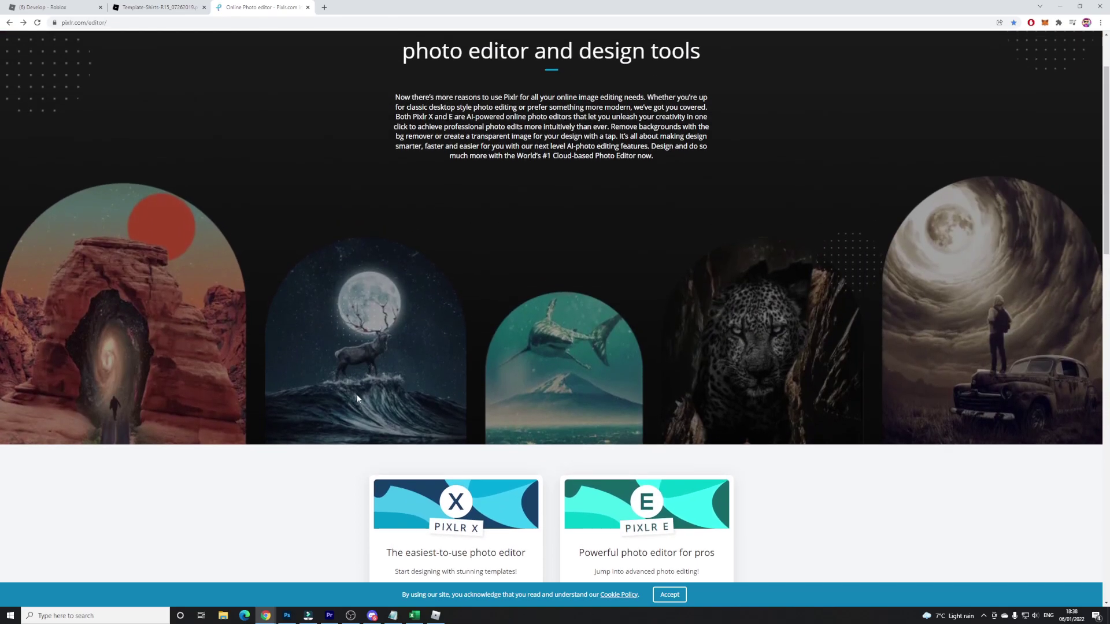
scroll(356, 394, "down", 4)
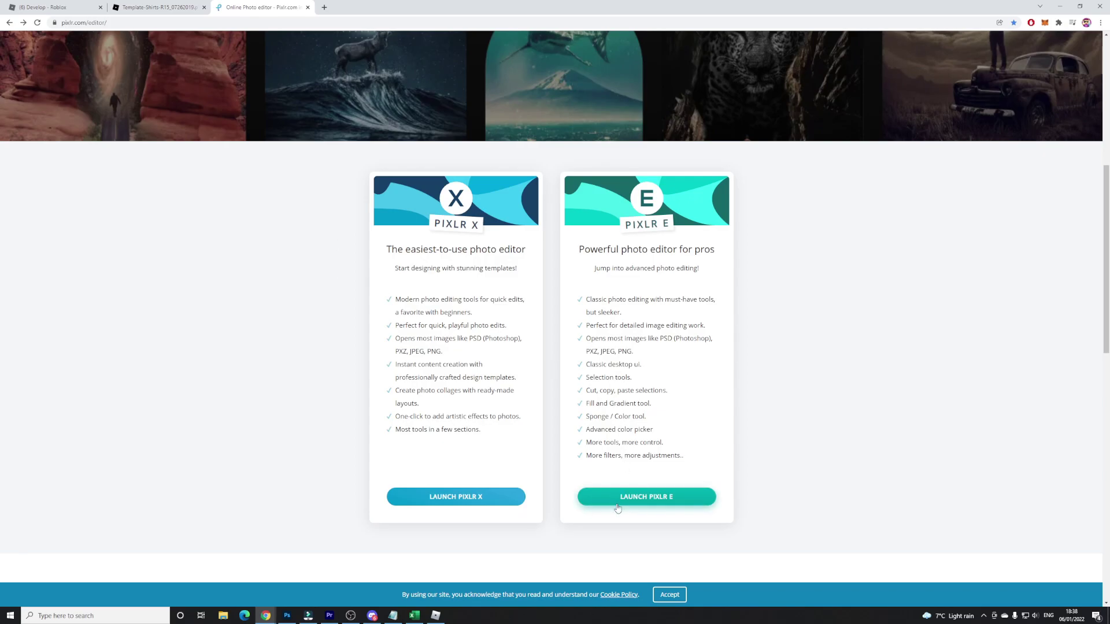
left_click(637, 502)
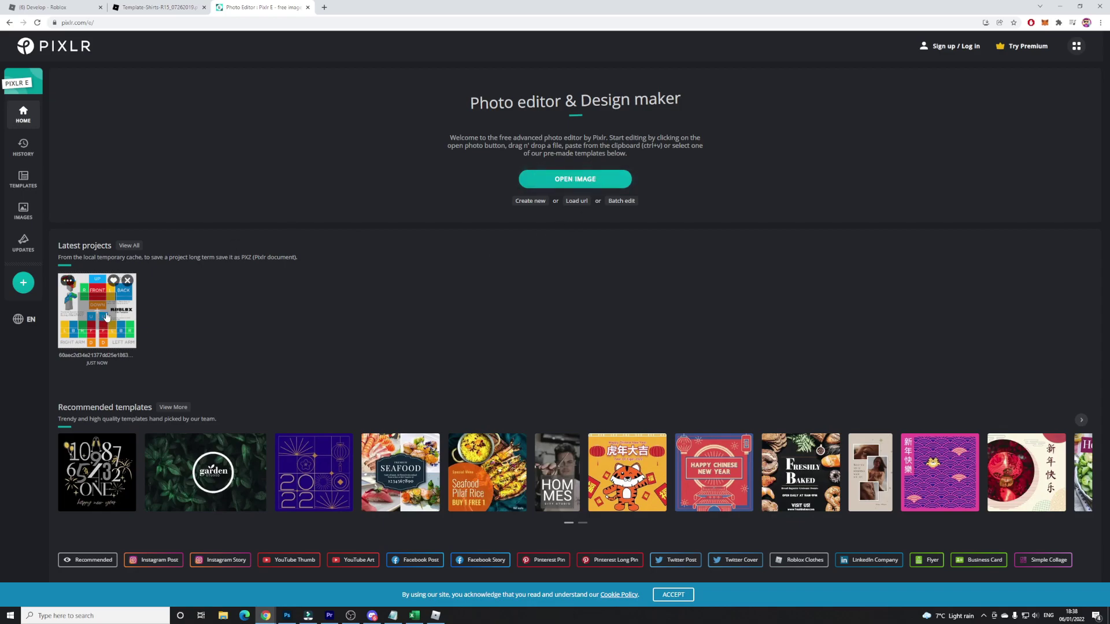
Open the shirt template from the latest projects and delete its Frame 2 layer
left_click(99, 318)
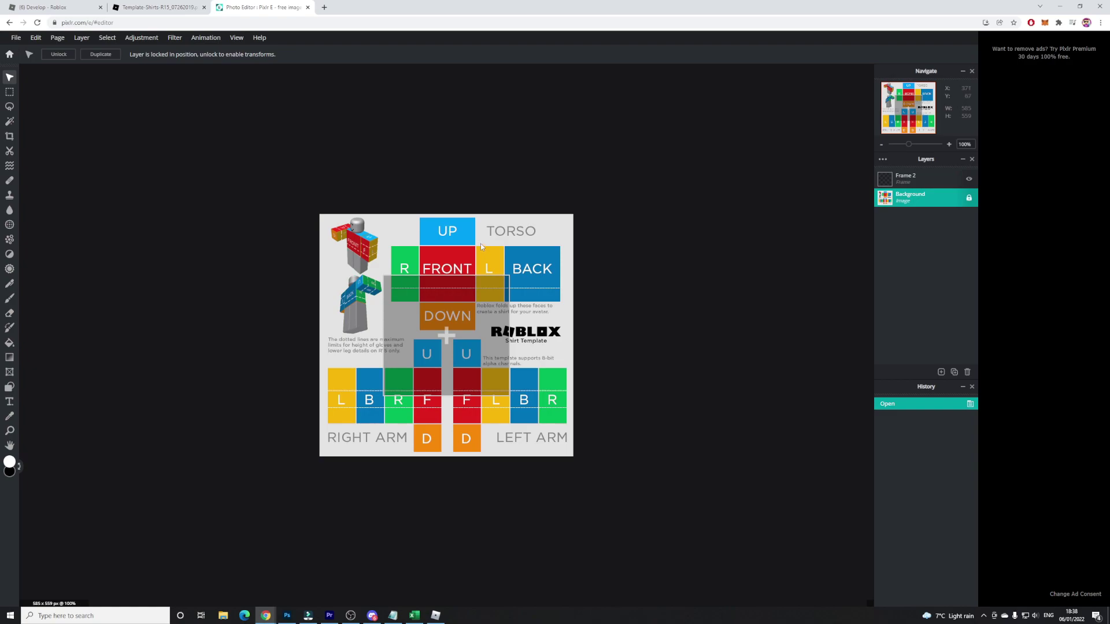
left_click(901, 184)
key("Delete")
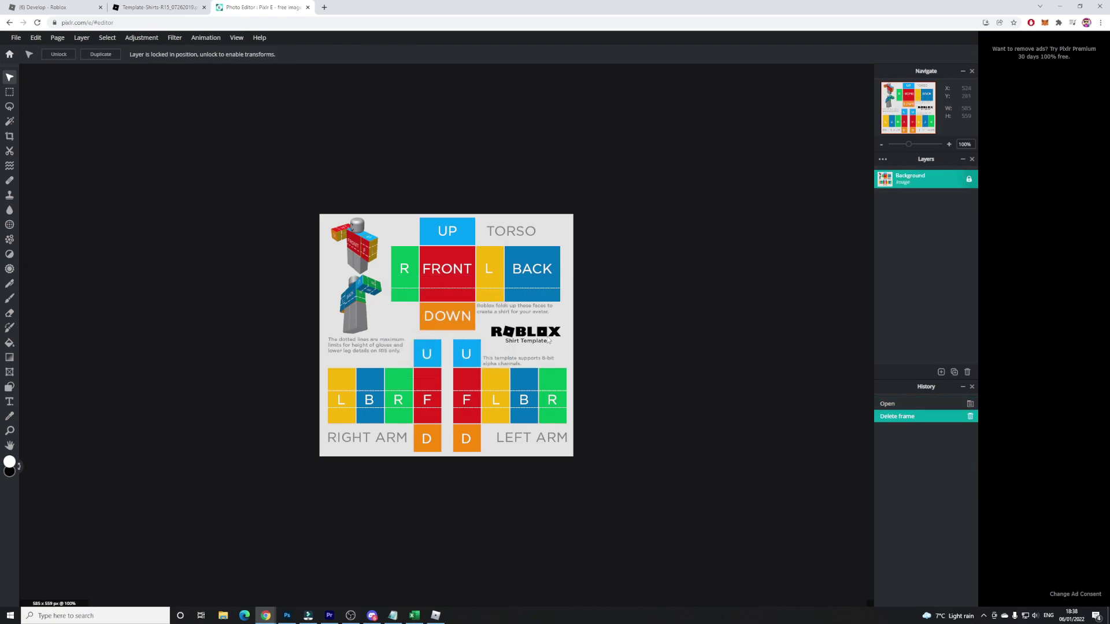
scroll(598, 350, "up", 2)
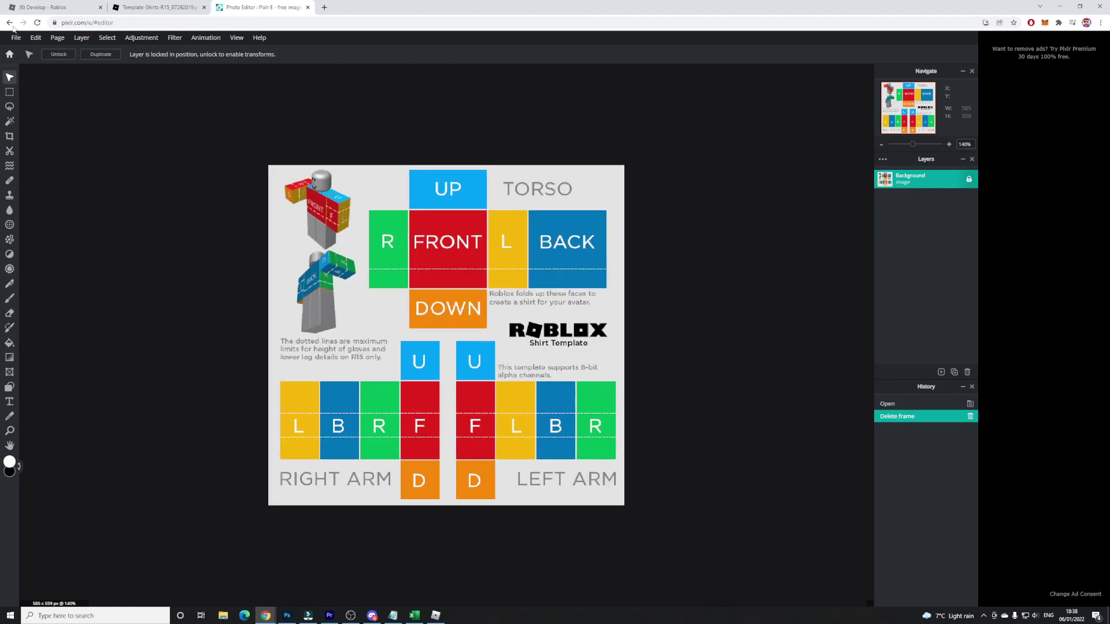
left_click(9, 22)
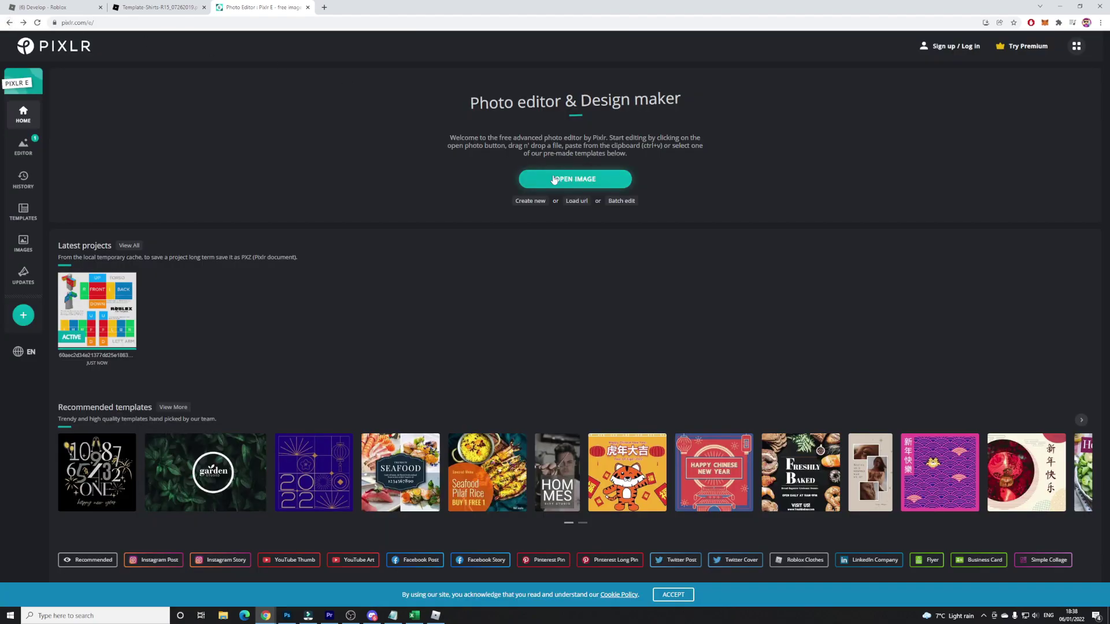
left_click(88, 326)
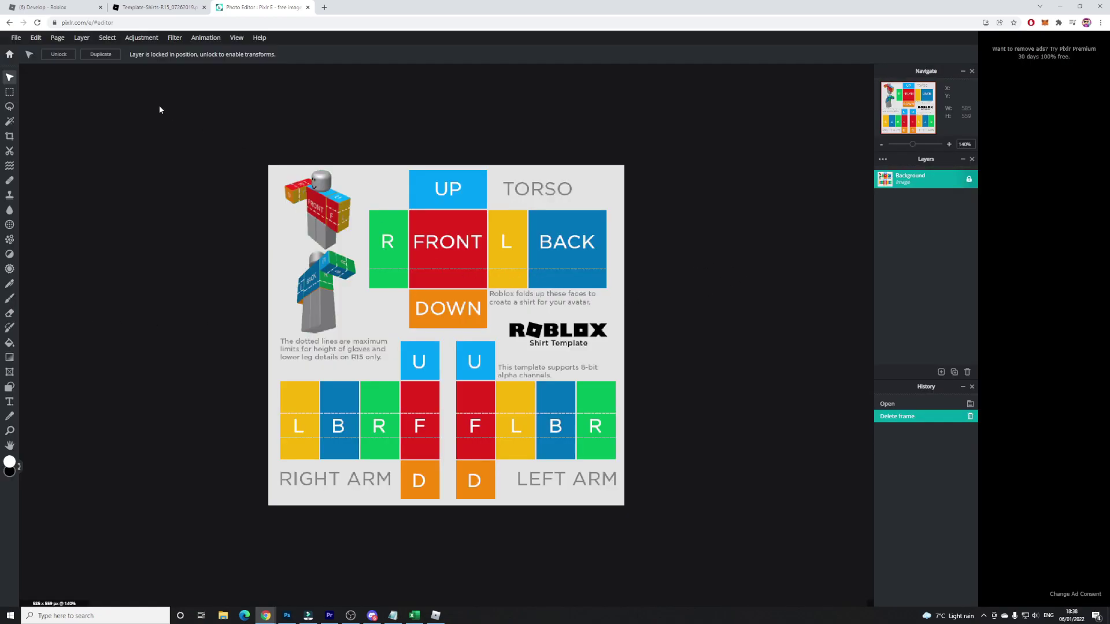
Activate the rectangular Marquee Select tool and examine the template's torso and arm panels up close
left_click(10, 92)
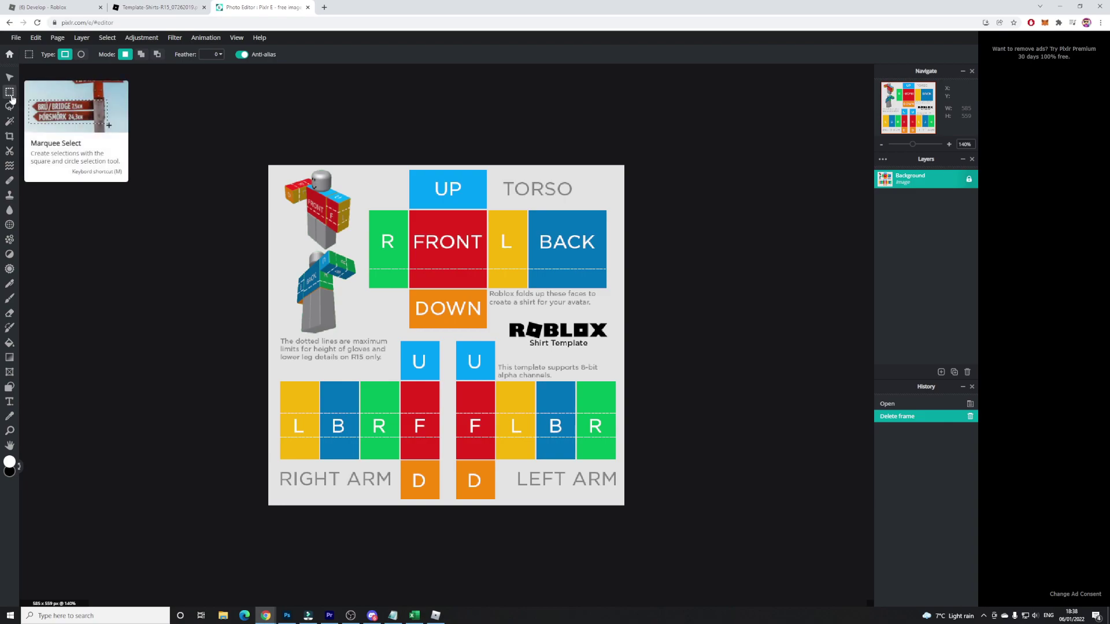
scroll(489, 227, "up", 3)
scroll(591, 233, "up", 2)
scroll(876, 265, "up", 1)
left_click_drag(875, 265, 879, 227)
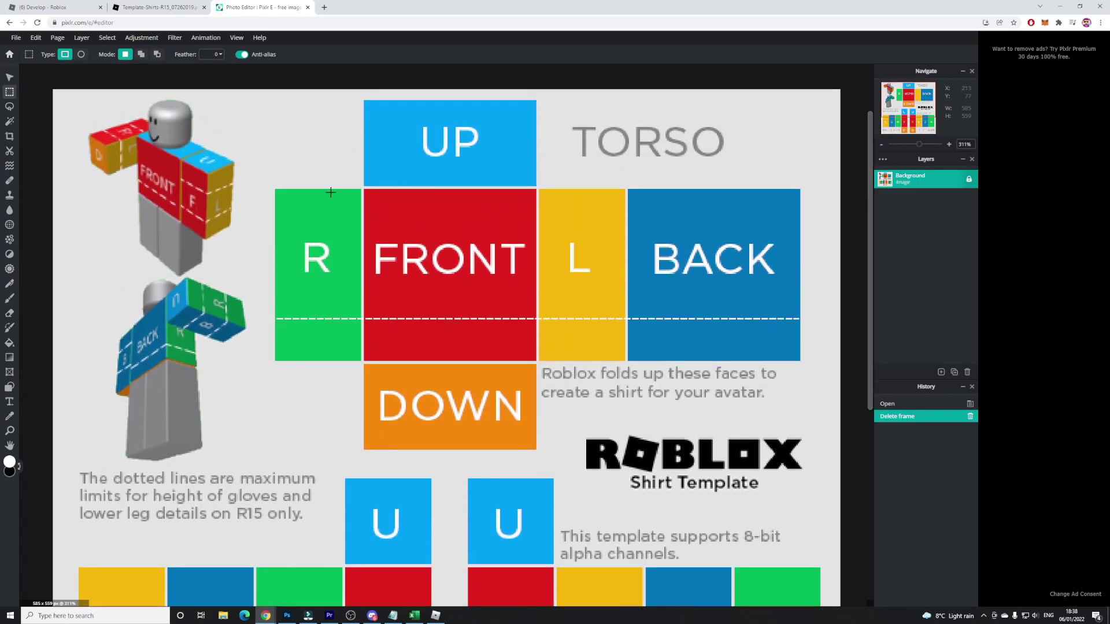
scroll(481, 267, "down", 2)
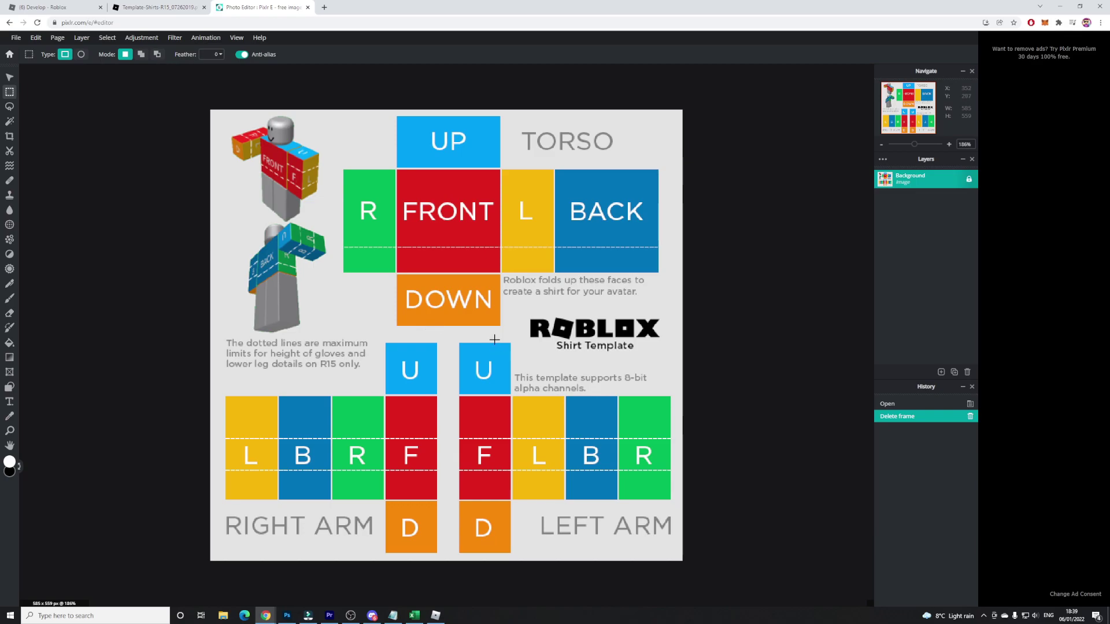
scroll(495, 344, "up", 3)
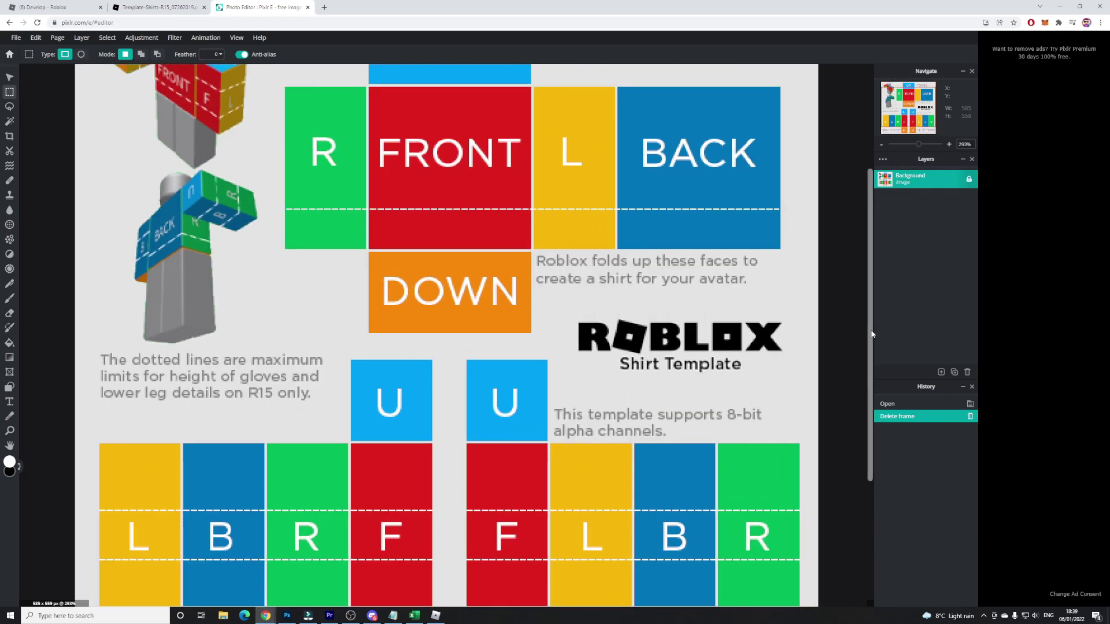
scroll(385, 167, "up", 2)
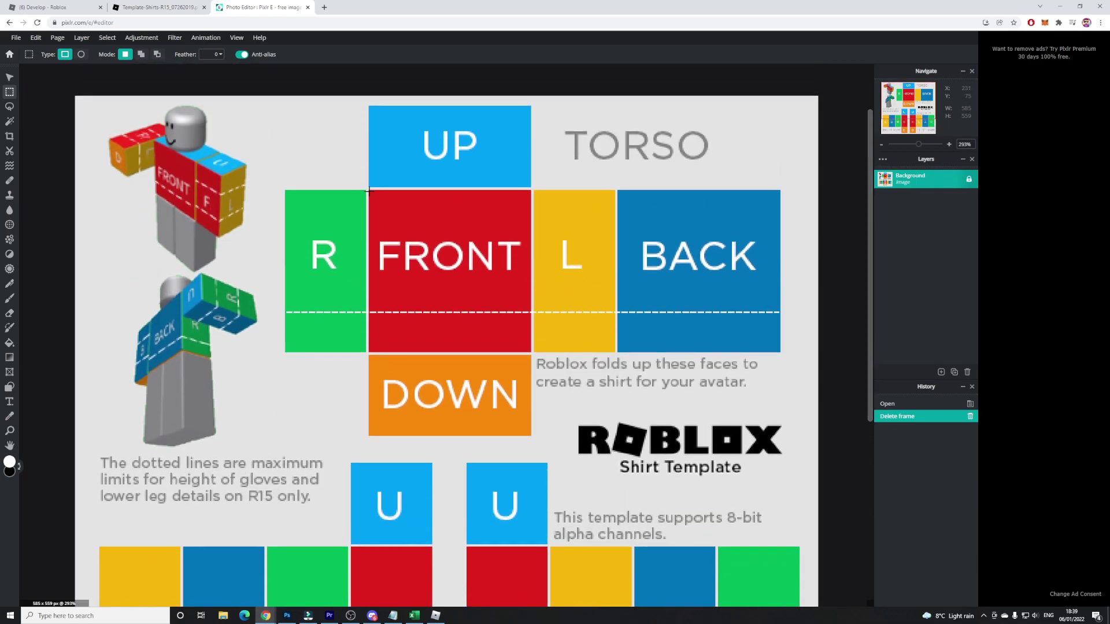
left_click_drag(368, 189, 531, 351)
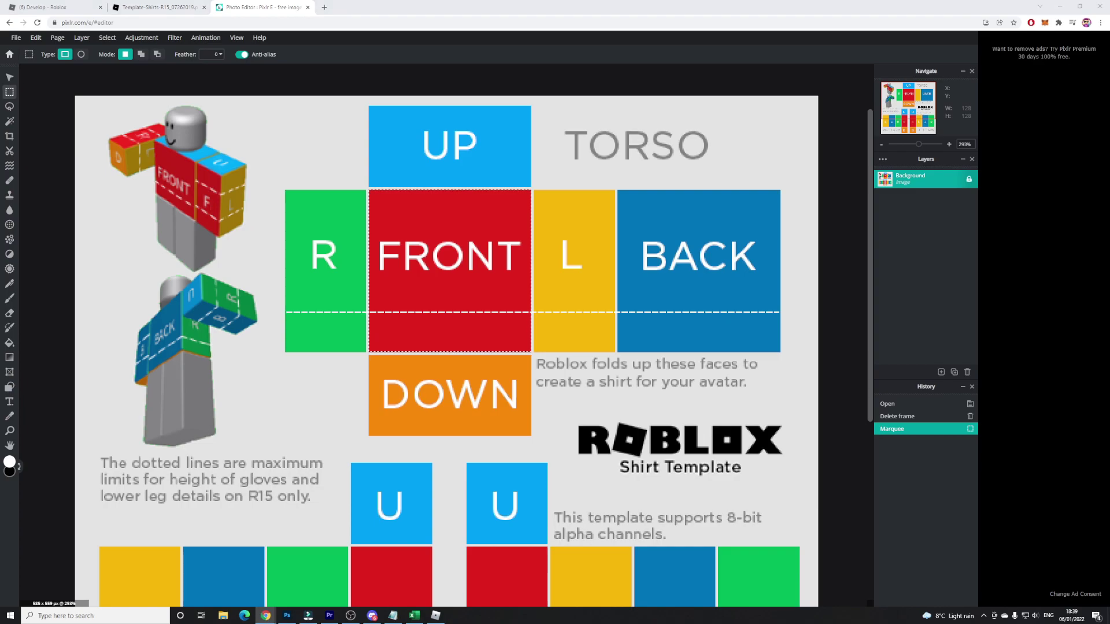
key("ctrl+d")
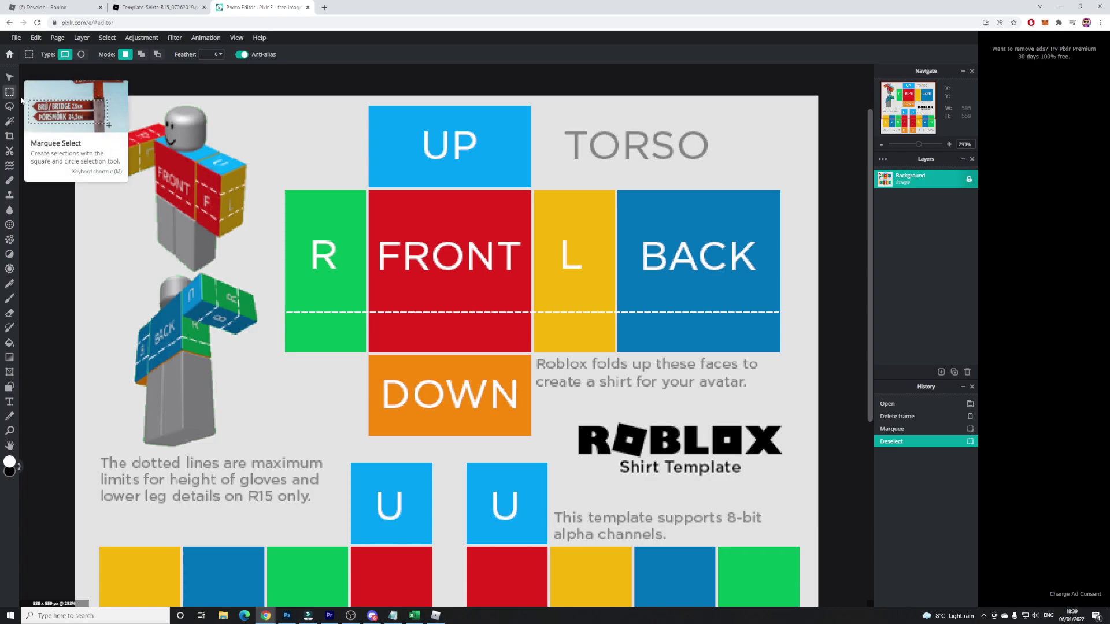
left_click_drag(368, 189, 531, 349)
left_click(380, 197)
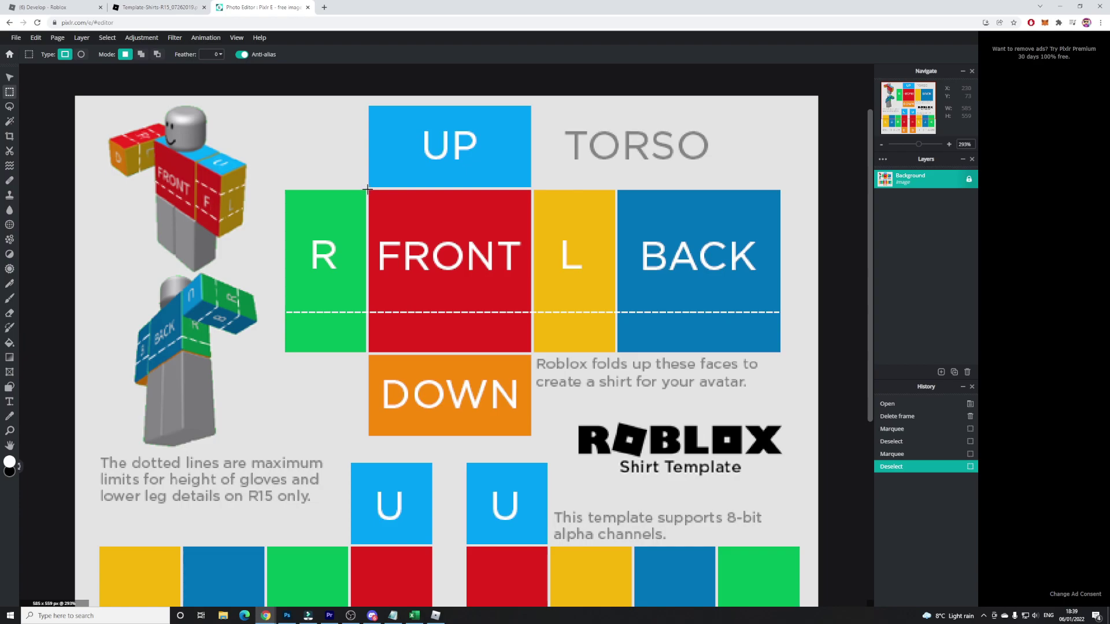
Select the torso FRONT panel including its thin border, about 130 by 131 px, and add an empty layer
left_click_drag(367, 188, 533, 354)
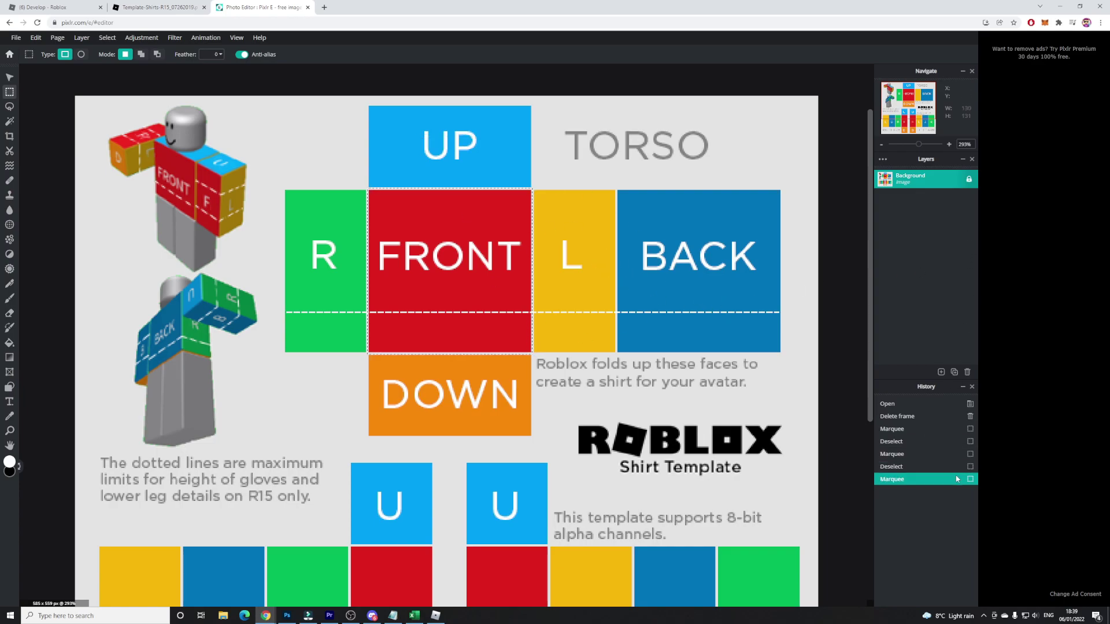
left_click(941, 373)
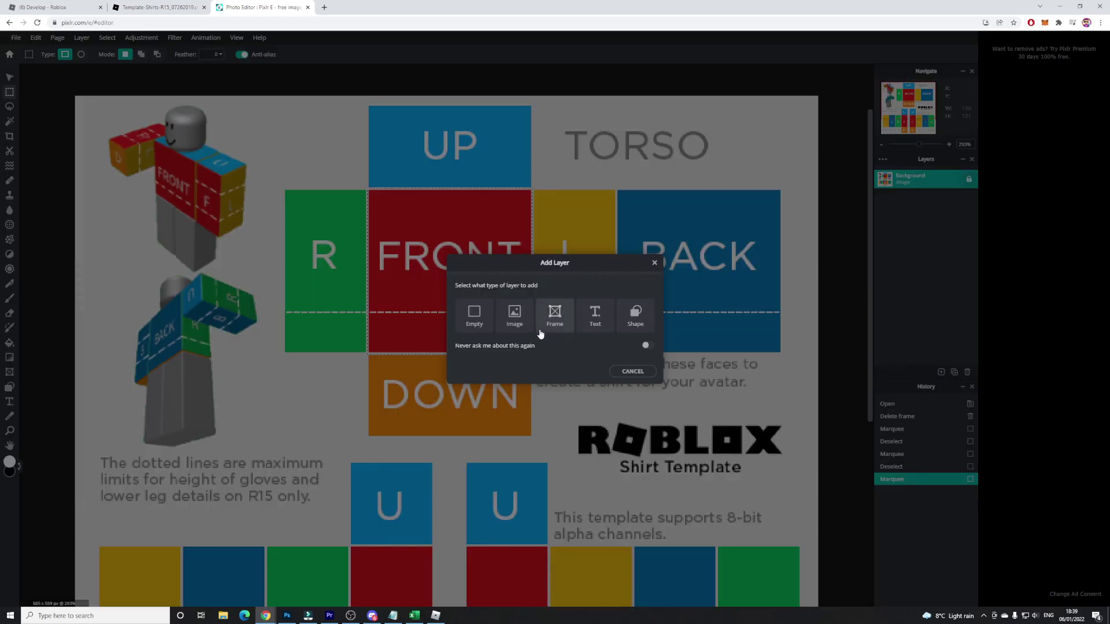
left_click(474, 319)
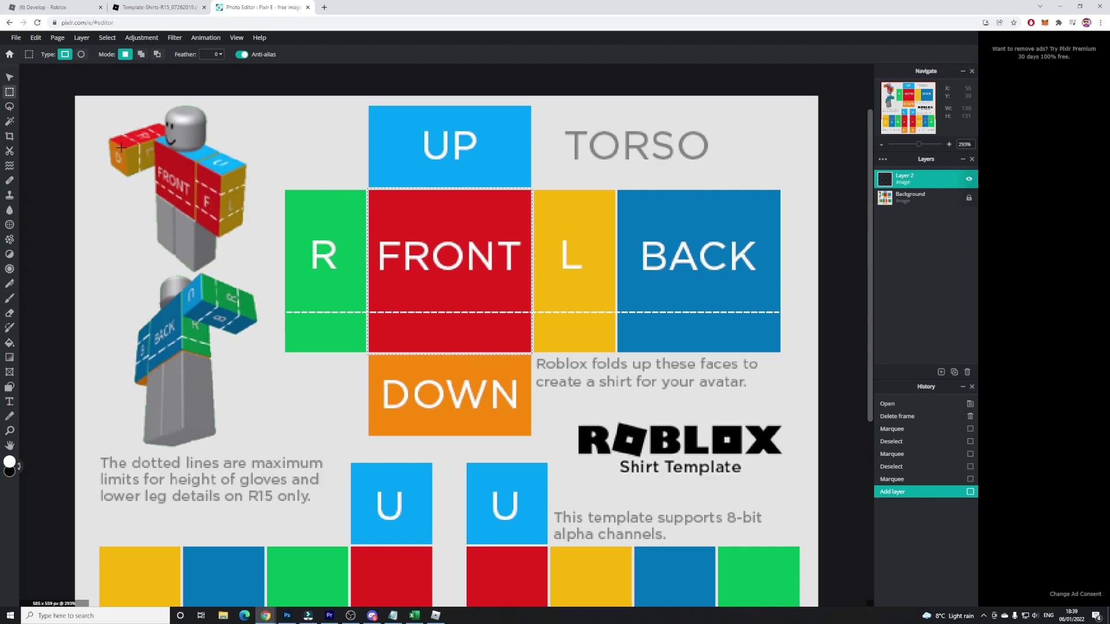
Activate the Brush tool and choose the hard-edged 100 px Basic Circular brush
left_click(9, 299)
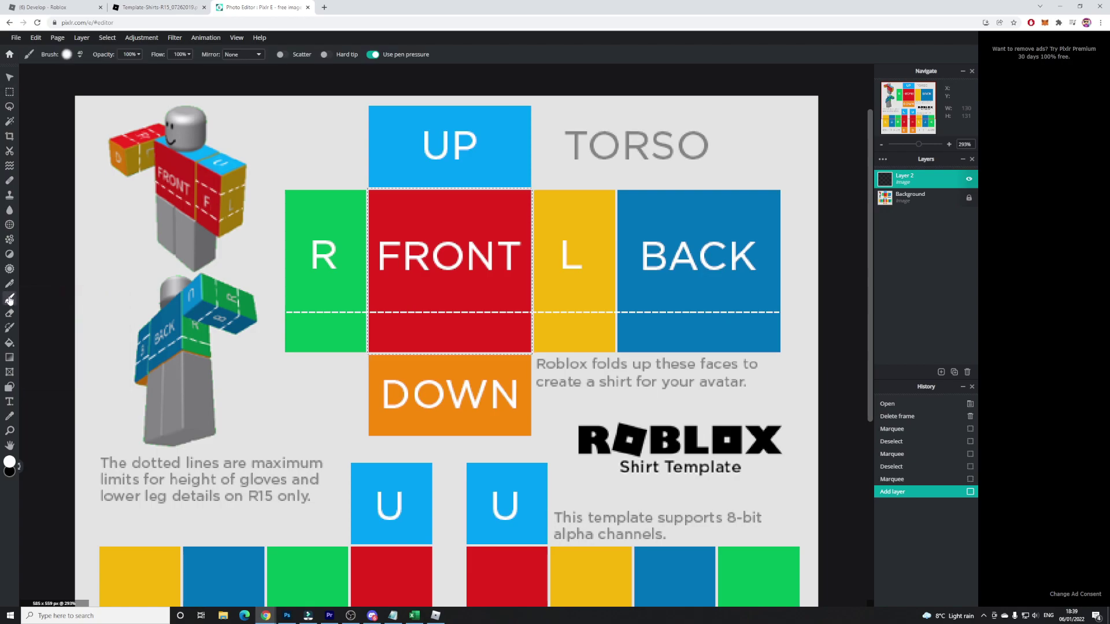
left_click(52, 55)
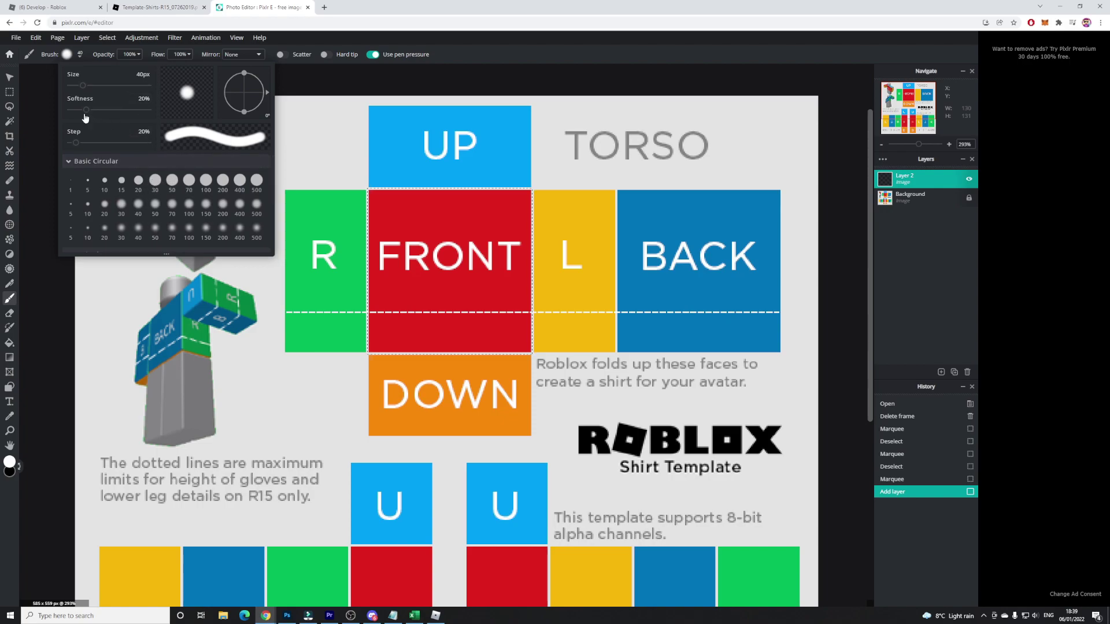
left_click(205, 183)
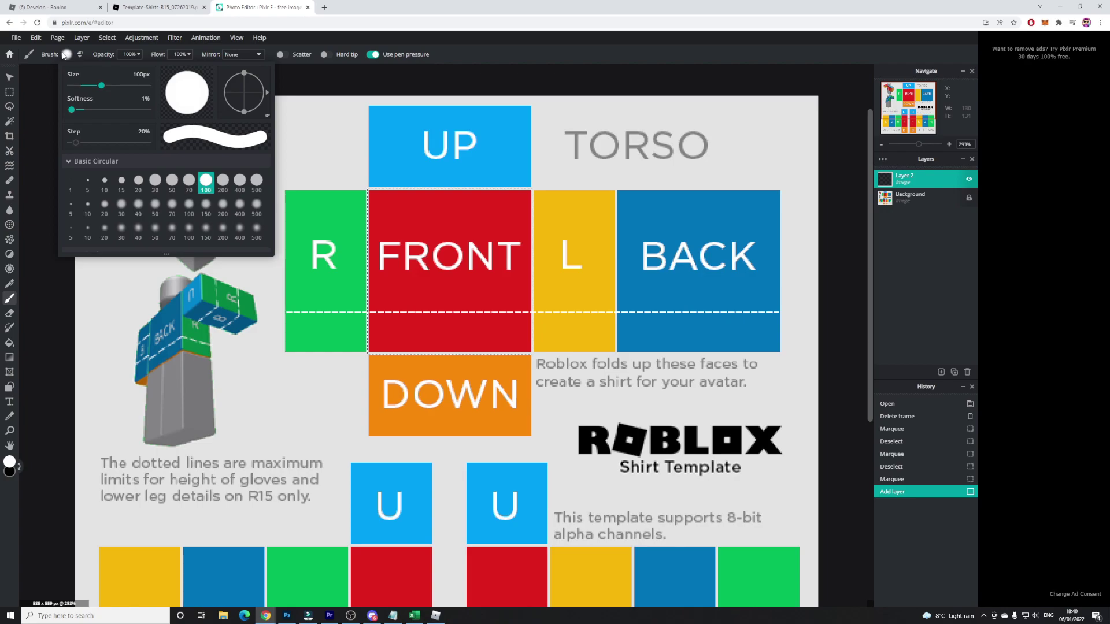
Set the foreground colour to bright cyan #00FFF7
left_click(65, 55)
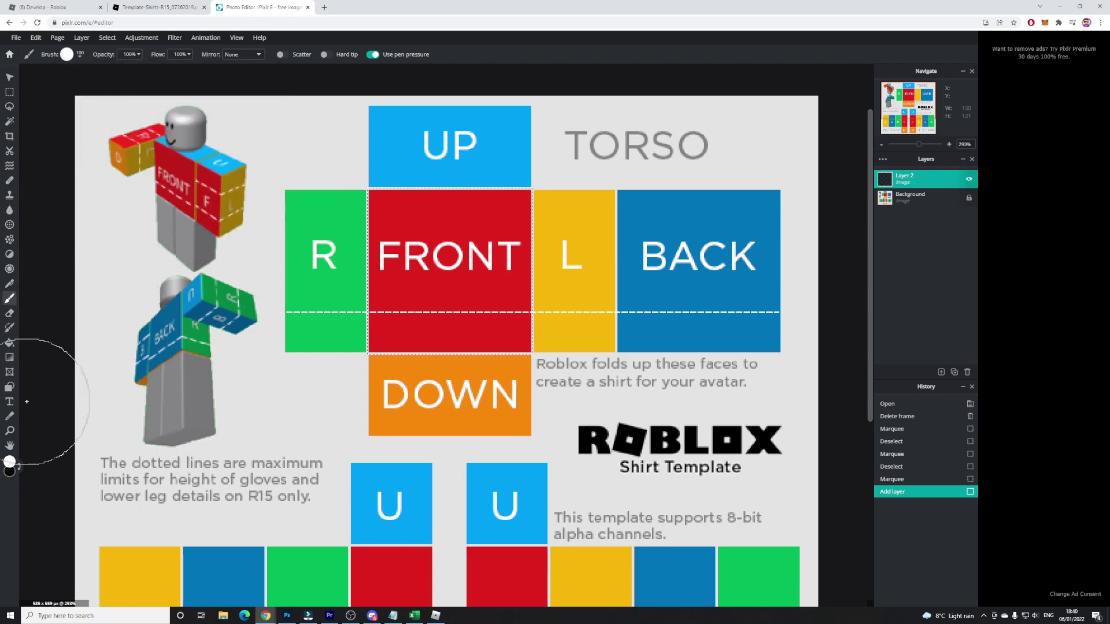
left_click(10, 462)
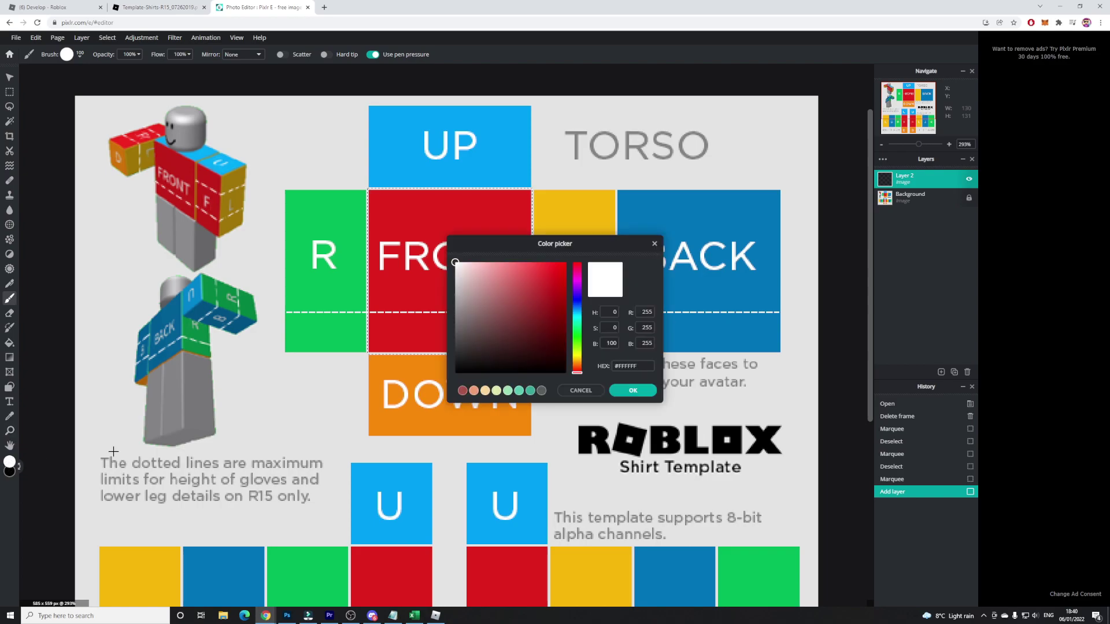
left_click(549, 341)
left_click(480, 323)
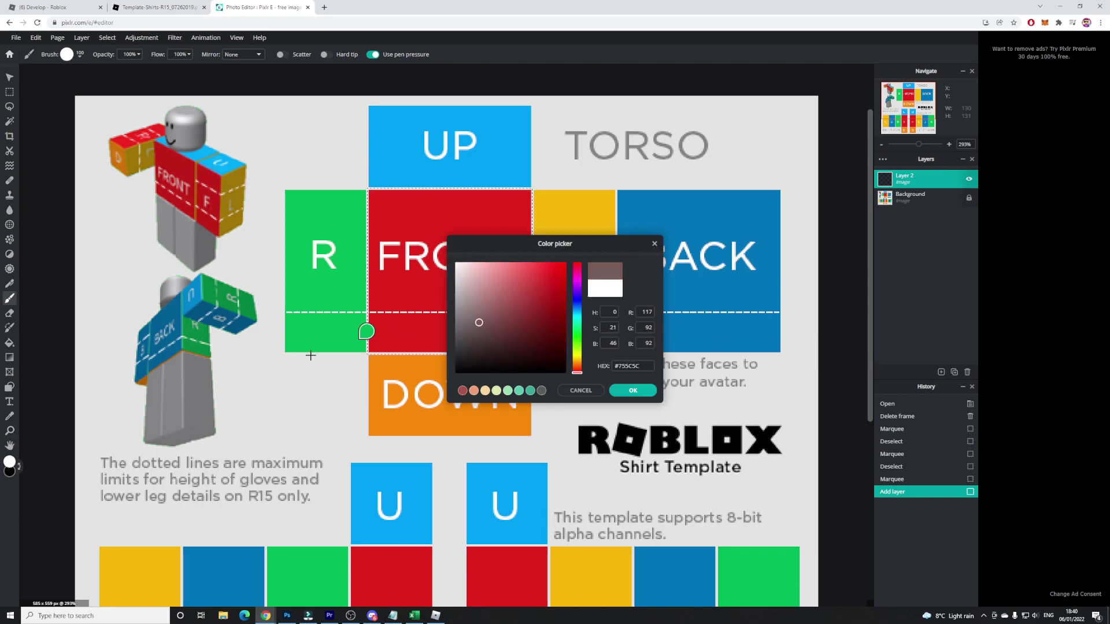
left_click_drag(577, 370, 577, 325)
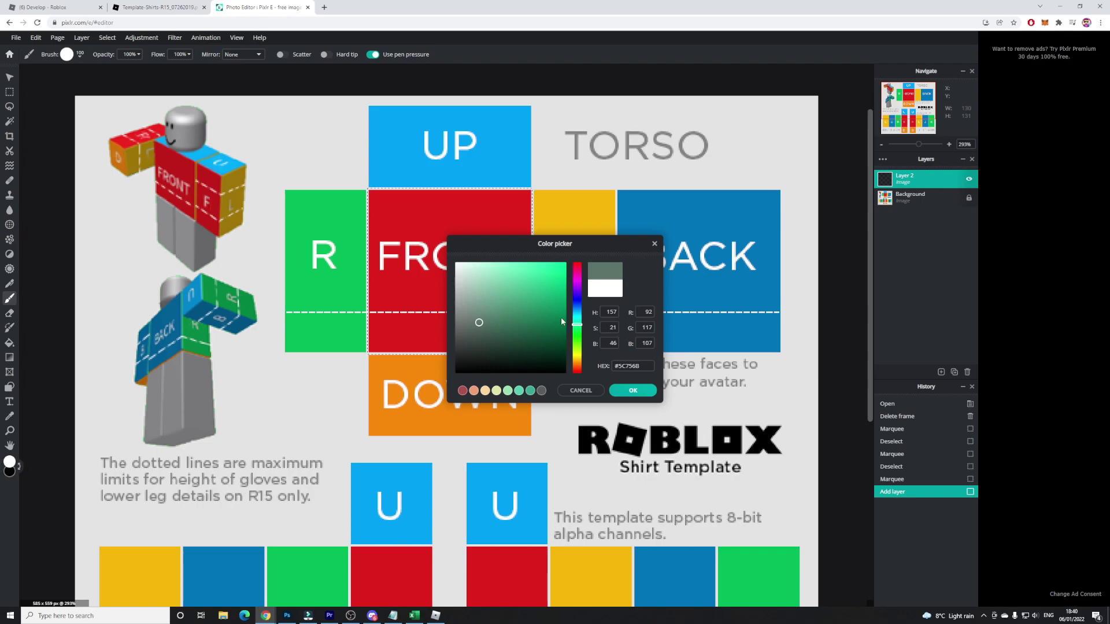
left_click(539, 274)
left_click_drag(542, 276, 596, 254)
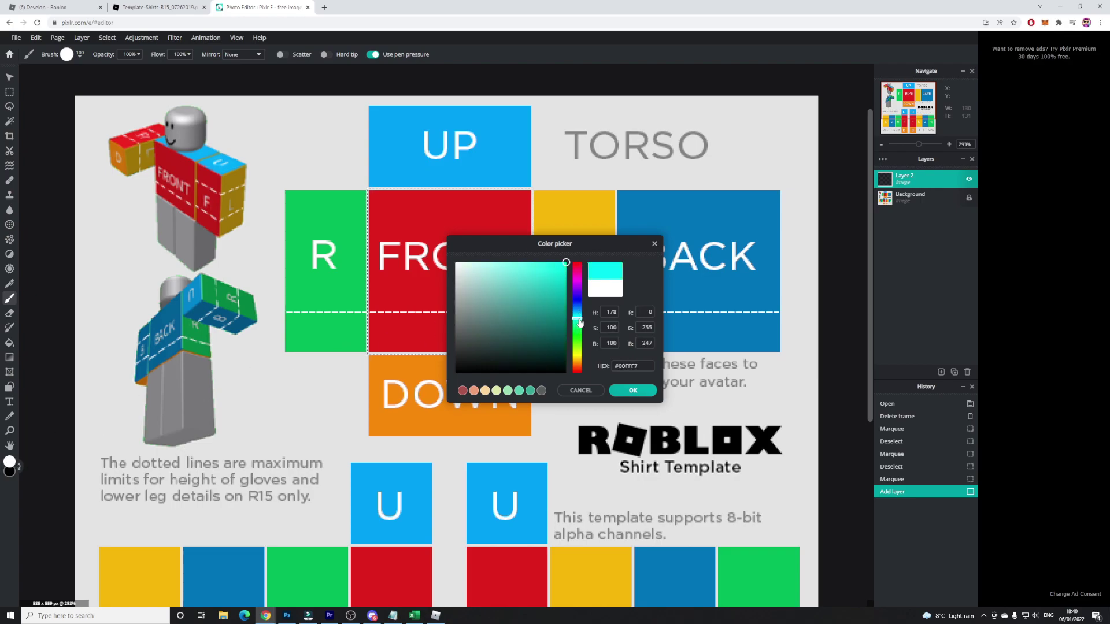
left_click(633, 390)
Paint the whole selected FRONT panel of the torso cyan and deselect it
mouse_move(382, 231)
left_mouse_down()
mouse_move(486, 289)
mouse_move(347, 283)
mouse_move(524, 218)
mouse_move(405, 243)
mouse_move(497, 208)
left_mouse_up()
left_click(10, 92)
left_click(310, 179)
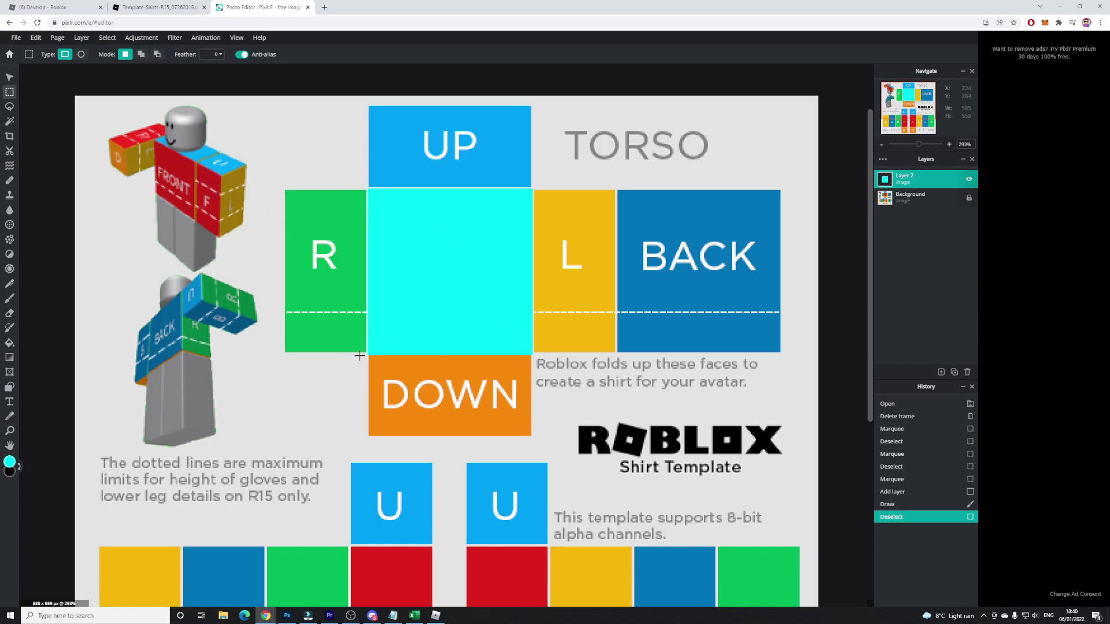
Clear the cyan overspill in a strip between the FRONT and DOWN panels and remove the selection
left_click_drag(361, 352, 562, 394)
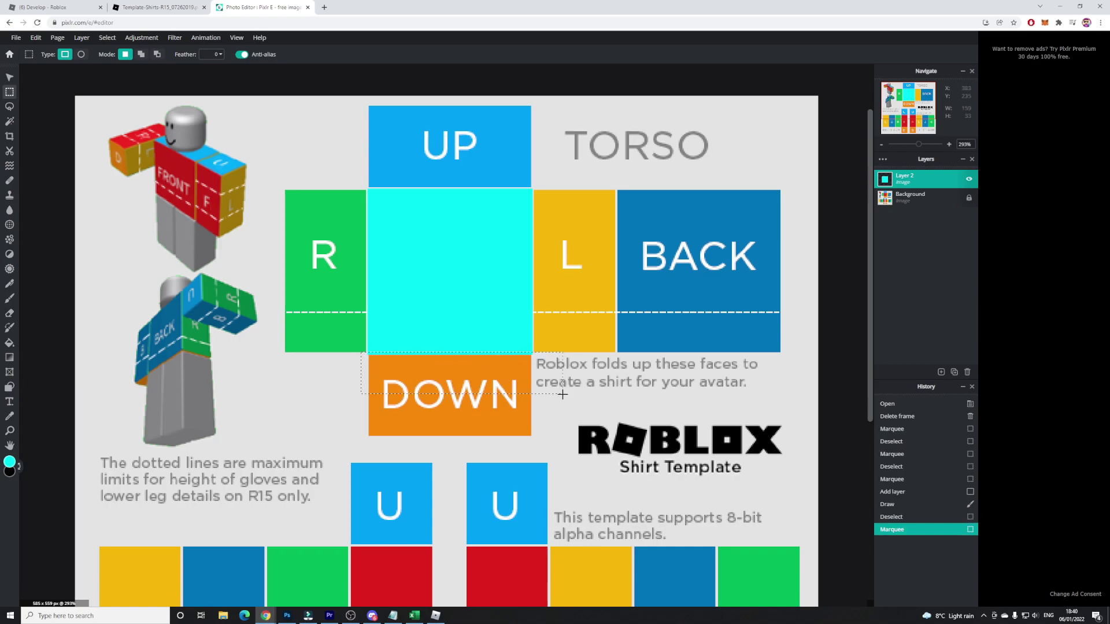
key("Delete")
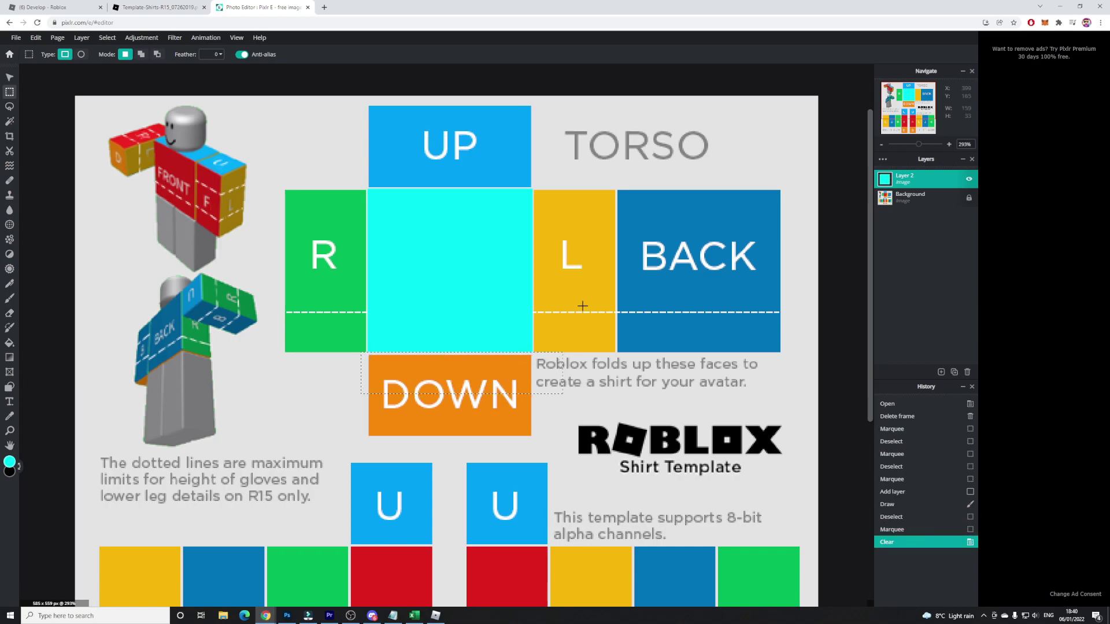
left_click(596, 324)
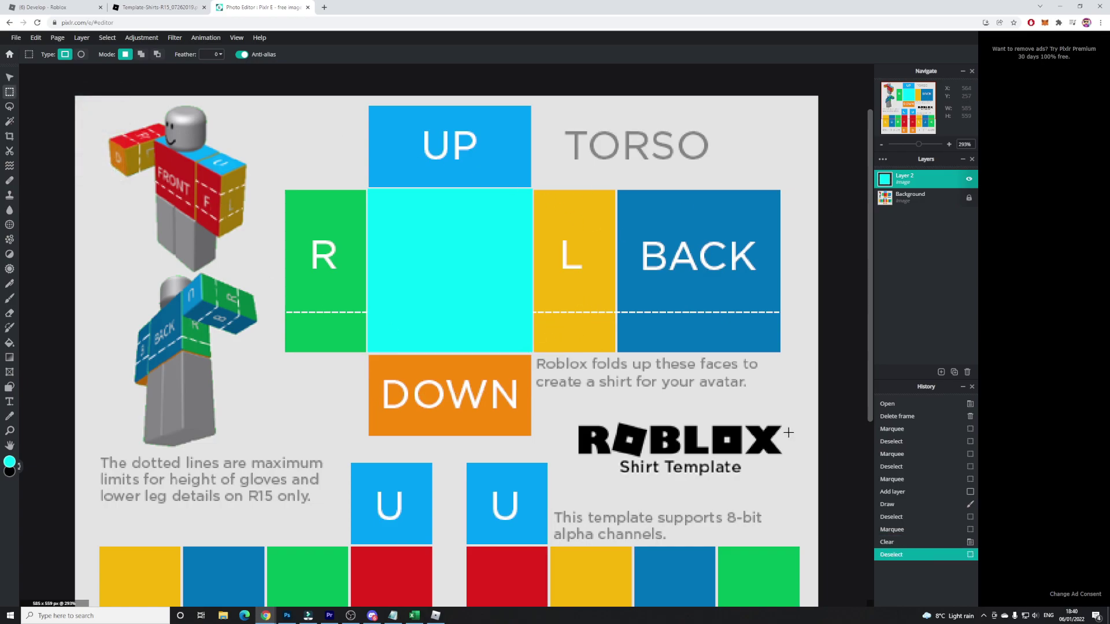
Make black the foreground colour and reduce the Brush tool's size for painting facial details
left_click(9, 462)
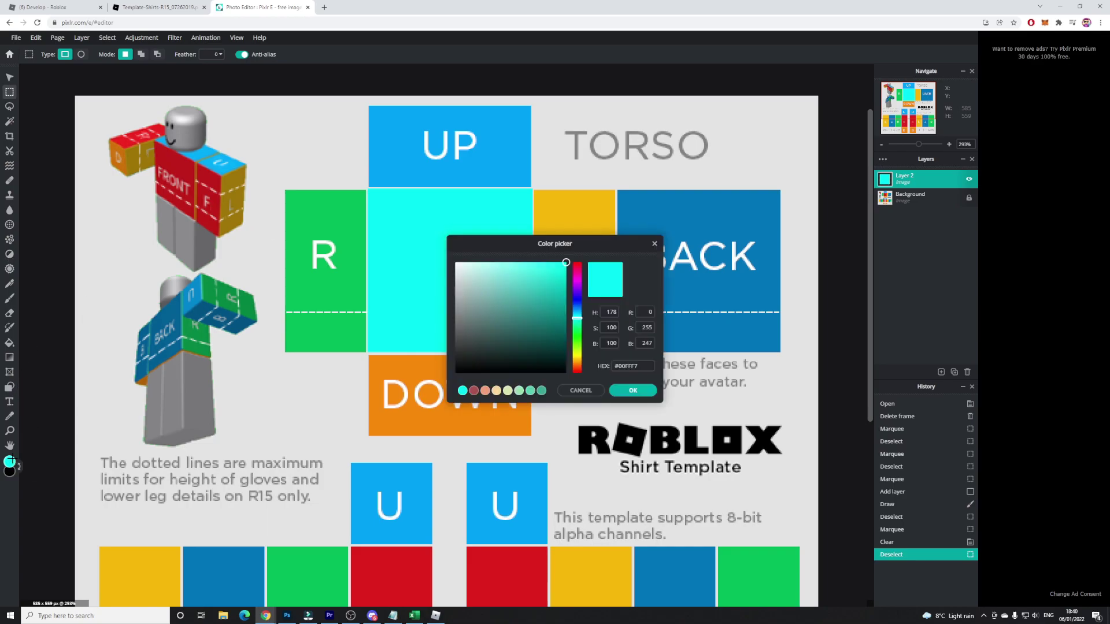
left_click(590, 392)
left_click(19, 466)
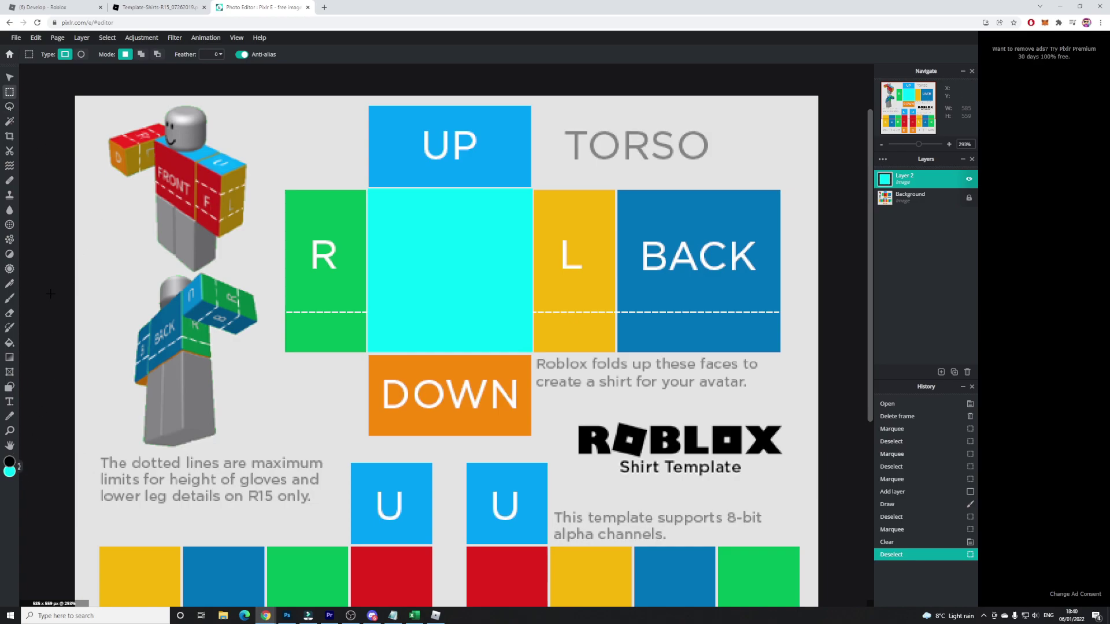
left_click(9, 298)
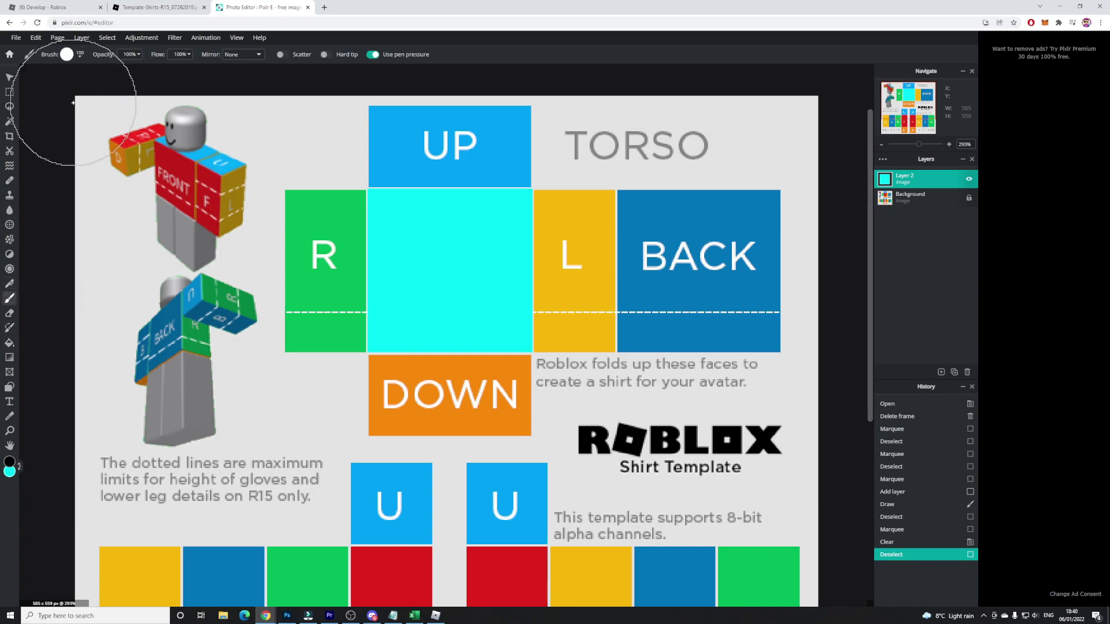
left_click(82, 57)
left_click_drag(90, 86, 81, 86)
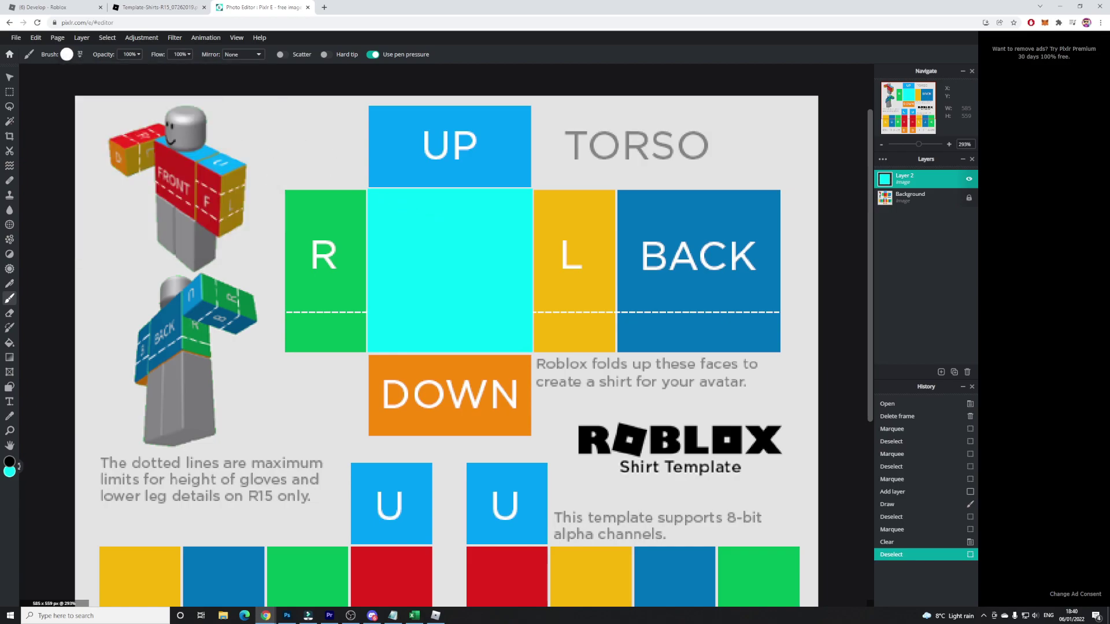
Paint a black smiley face with two round eyes and a wide curved mouth on the FRONT panel
left_click(396, 216)
left_click(492, 221)
mouse_move(411, 272)
left_mouse_down()
mouse_move(487, 311)
mouse_move(508, 291)
left_mouse_up()
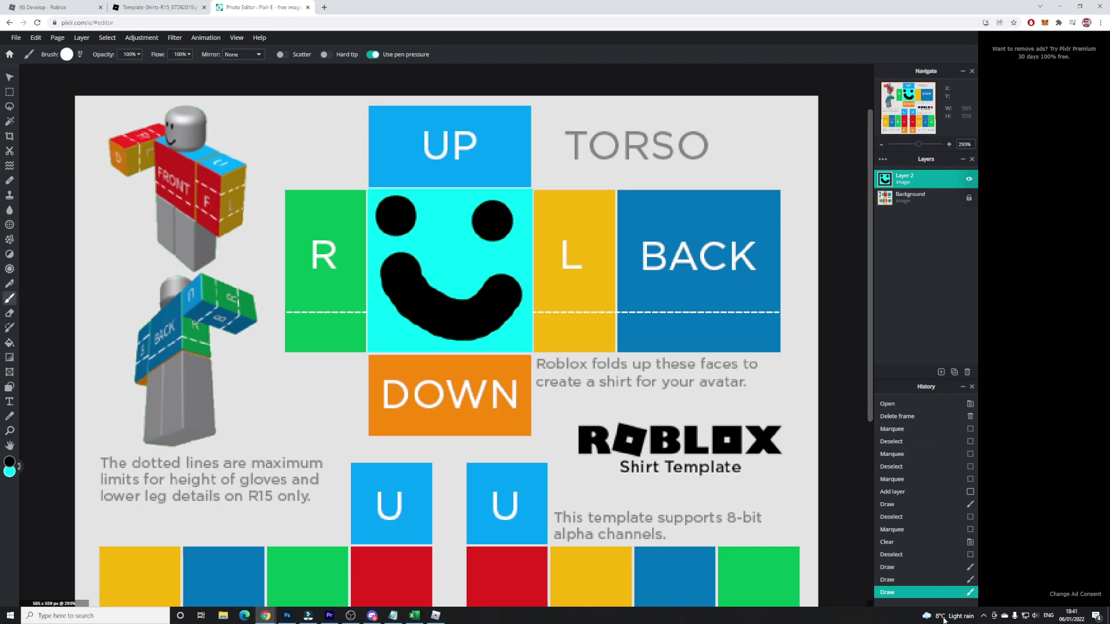
Select the torso BACK panel, about 128 by 128 px, paint it cyan and deselect it
left_click(10, 93)
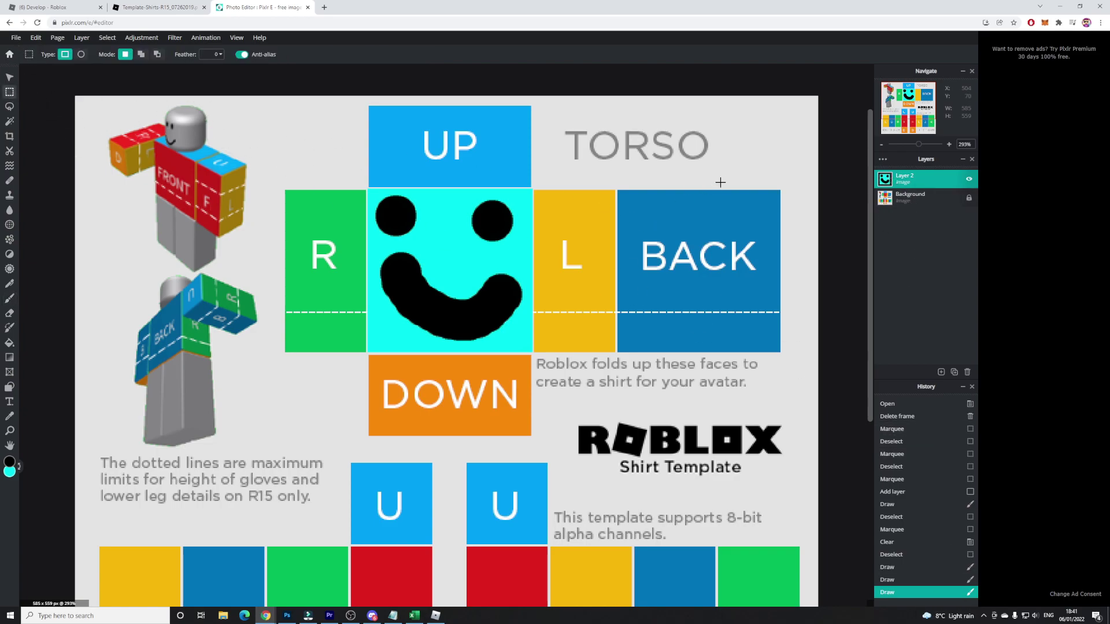
left_click_drag(779, 191, 618, 353)
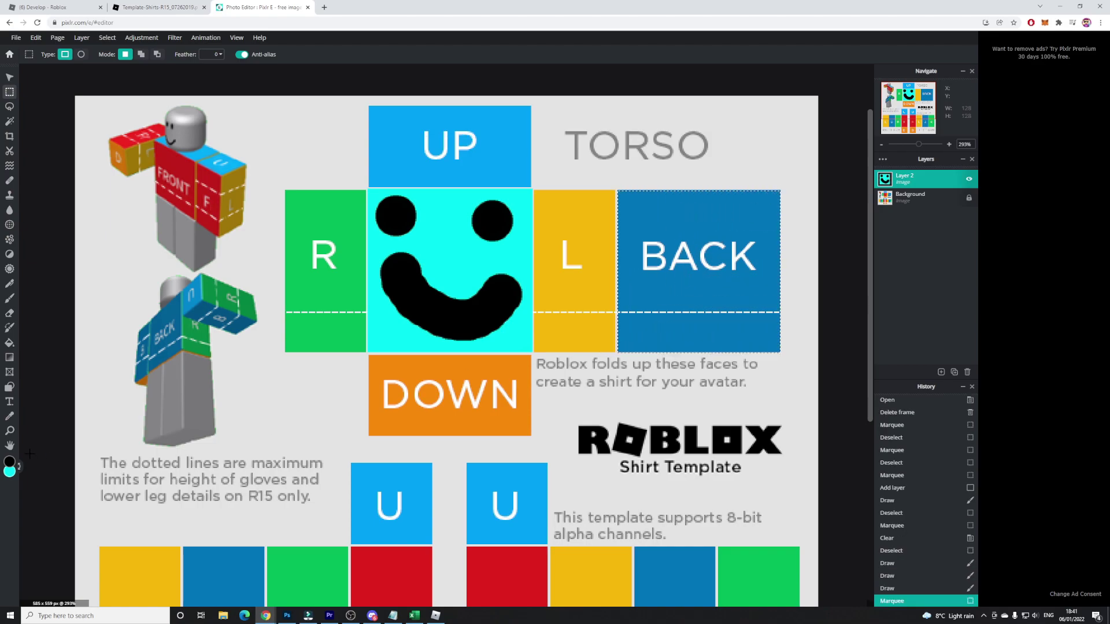
left_click(19, 466)
left_click(9, 298)
mouse_move(636, 197)
left_mouse_down()
mouse_move(804, 185)
mouse_move(473, 229)
mouse_move(694, 323)
mouse_move(664, 420)
mouse_move(766, 421)
left_mouse_up()
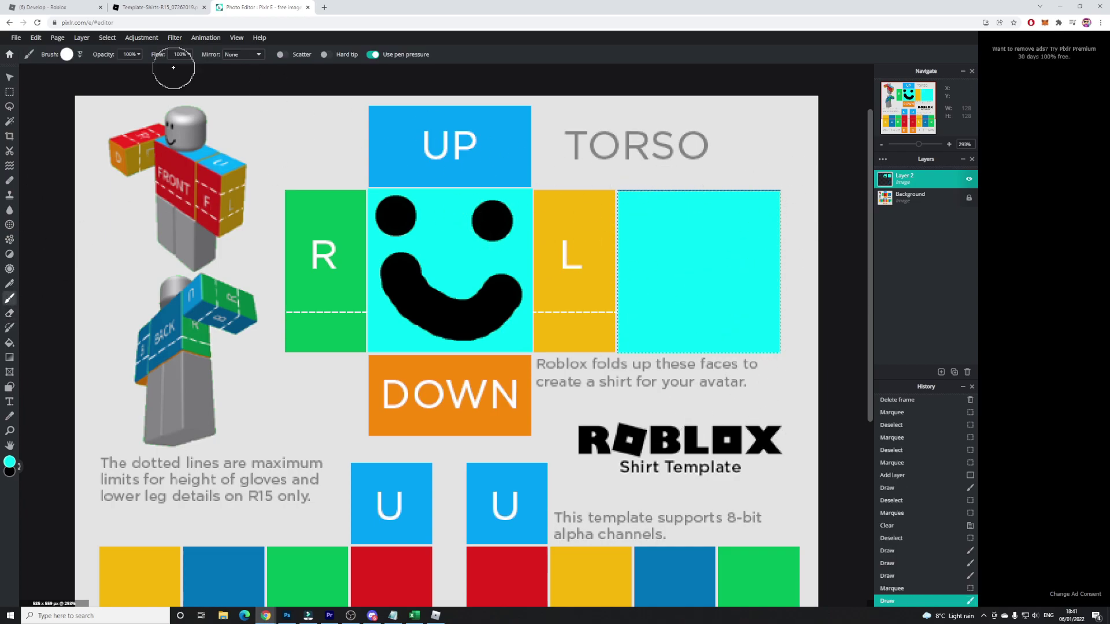
left_click(9, 92)
left_click(663, 197)
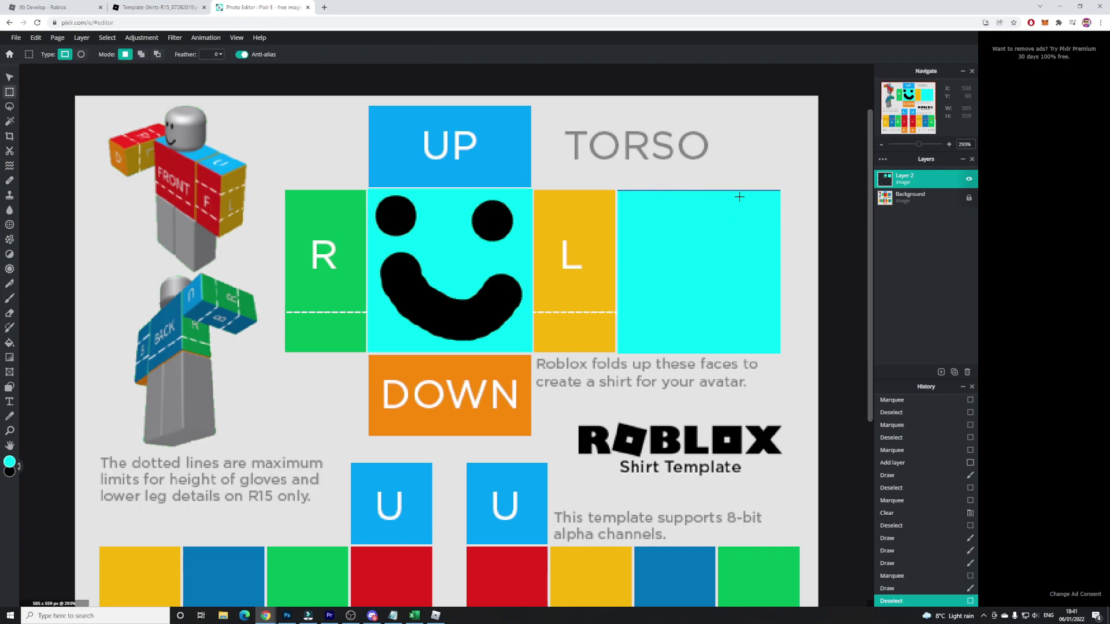
Select the BACK panel's upper part including its top border, about 129 by 48 px, and paint it cyan
left_click_drag(618, 189, 781, 249)
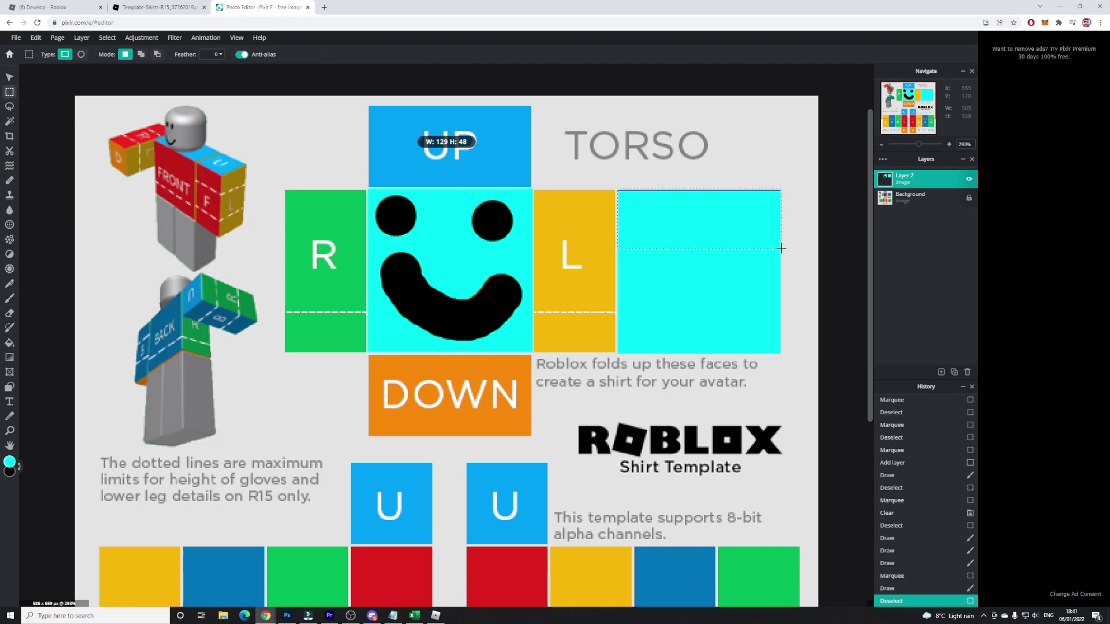
left_click(9, 298)
left_click_drag(717, 208, 630, 214)
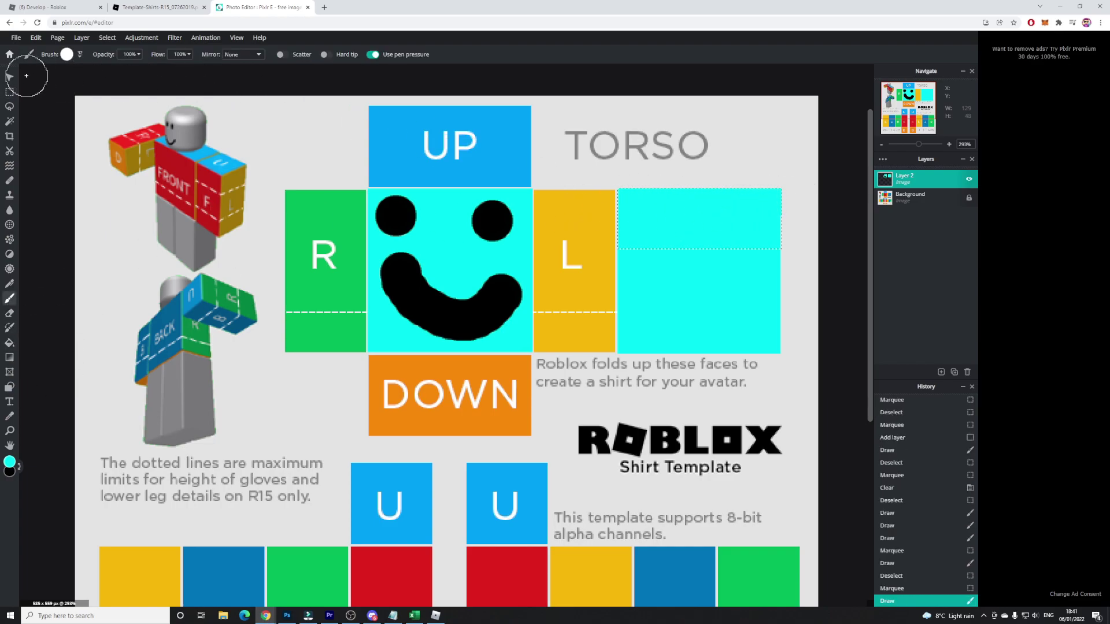
left_click(9, 92)
left_click(674, 159)
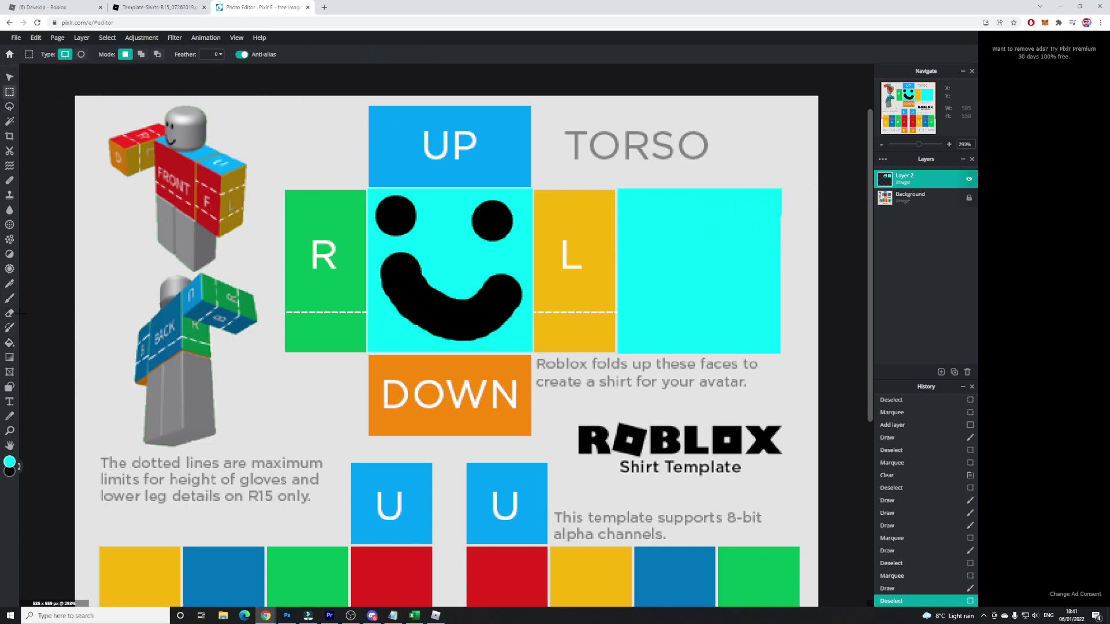
Paint a freehand cyan blob beside the upper avatar's head and a cyan smiley face above the BACK panel
left_click(9, 299)
mouse_move(255, 125)
left_mouse_down()
mouse_move(295, 144)
mouse_move(231, 133)
mouse_move(266, 109)
left_mouse_up()
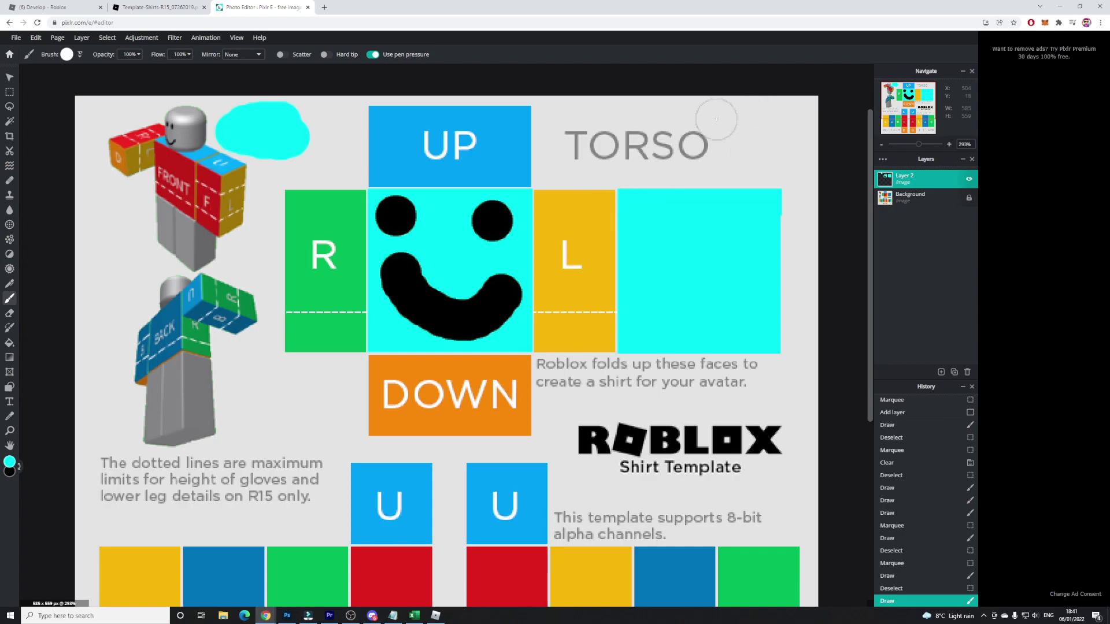
left_click(690, 124)
left_click(743, 125)
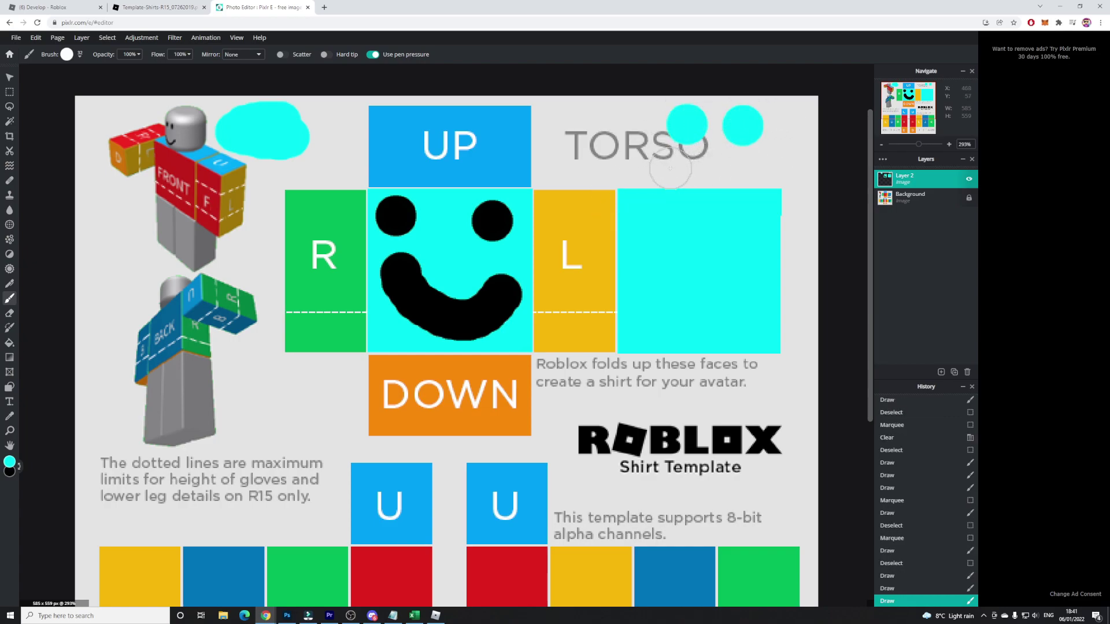
left_click_drag(659, 168, 790, 165)
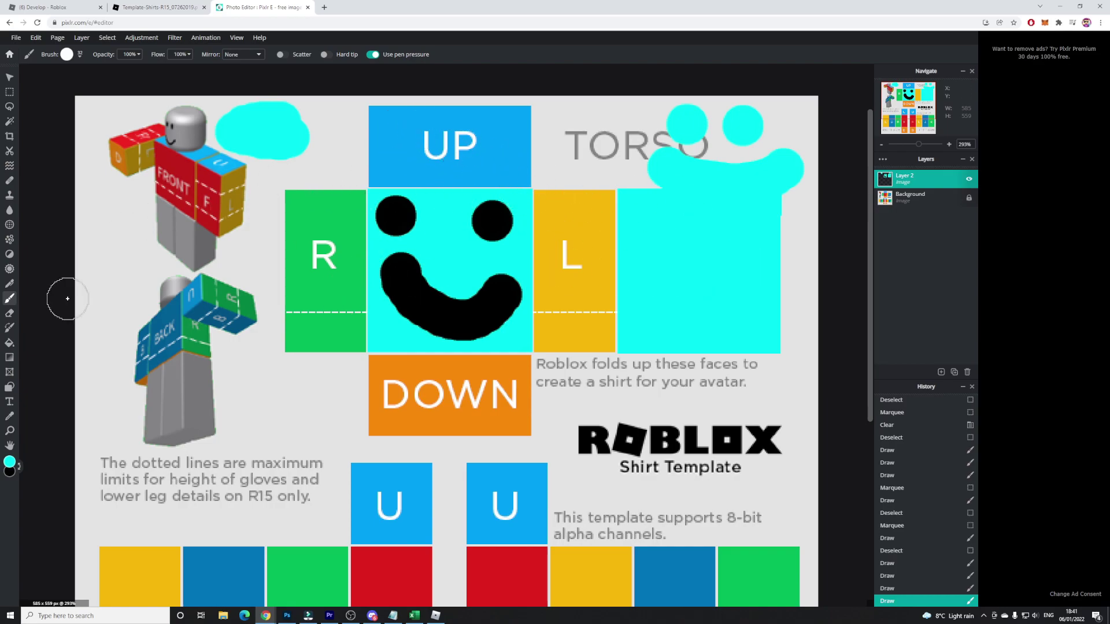
Paint a black sad face with two round eyes and a downturned mouth on the BACK panel
left_click(19, 466)
left_click(648, 223)
left_click(728, 224)
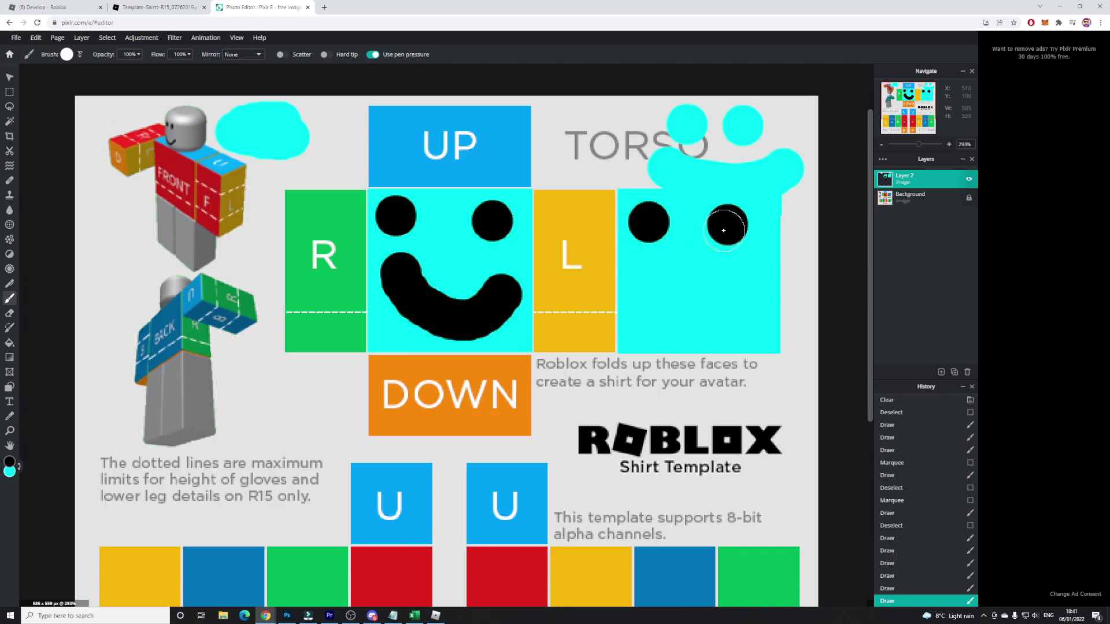
mouse_move(639, 330)
left_mouse_down()
mouse_move(719, 297)
mouse_move(754, 324)
left_mouse_up()
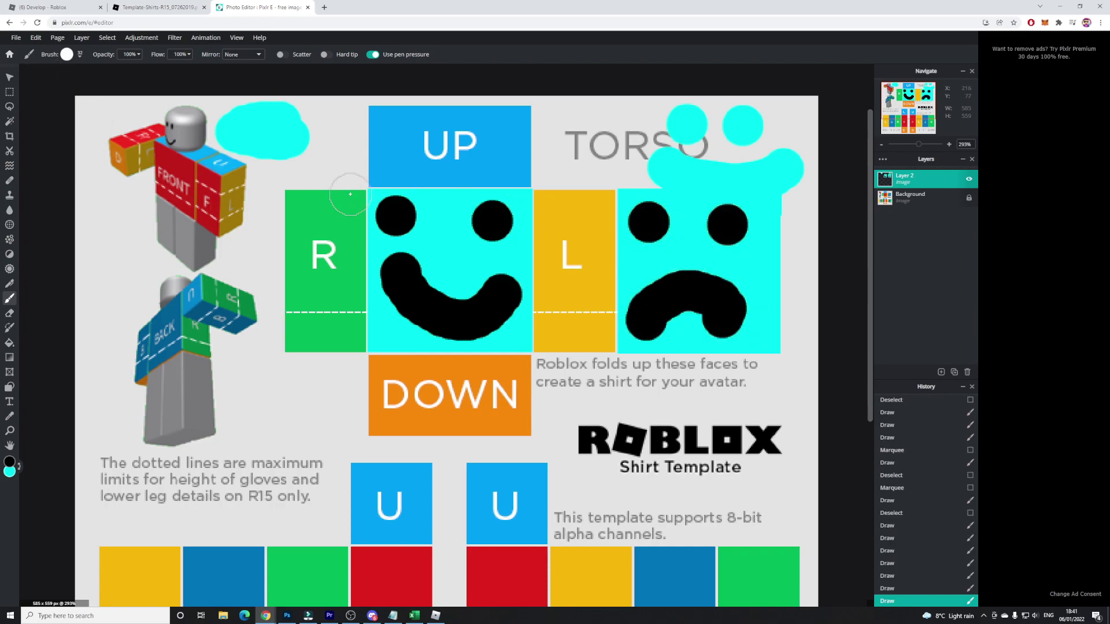
Select the torso UP panel with a small margin, about 141 by 67 px, and make cyan the foreground colour
left_click(9, 92)
left_click_drag(362, 104, 540, 188)
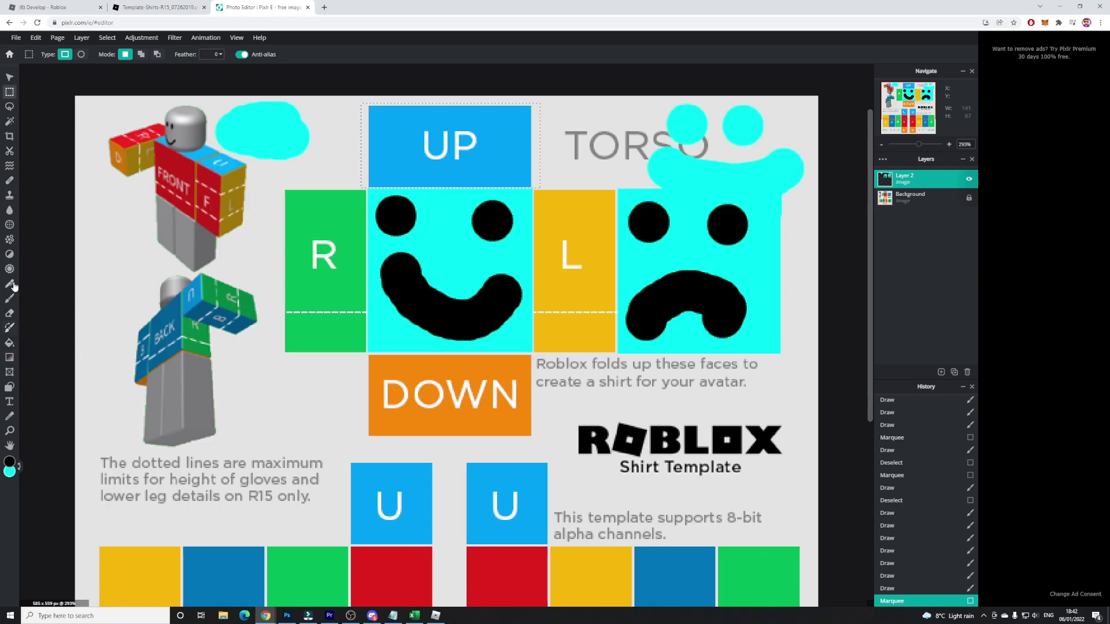
left_click(18, 466)
left_click(9, 461)
left_click_drag(578, 317, 580, 313)
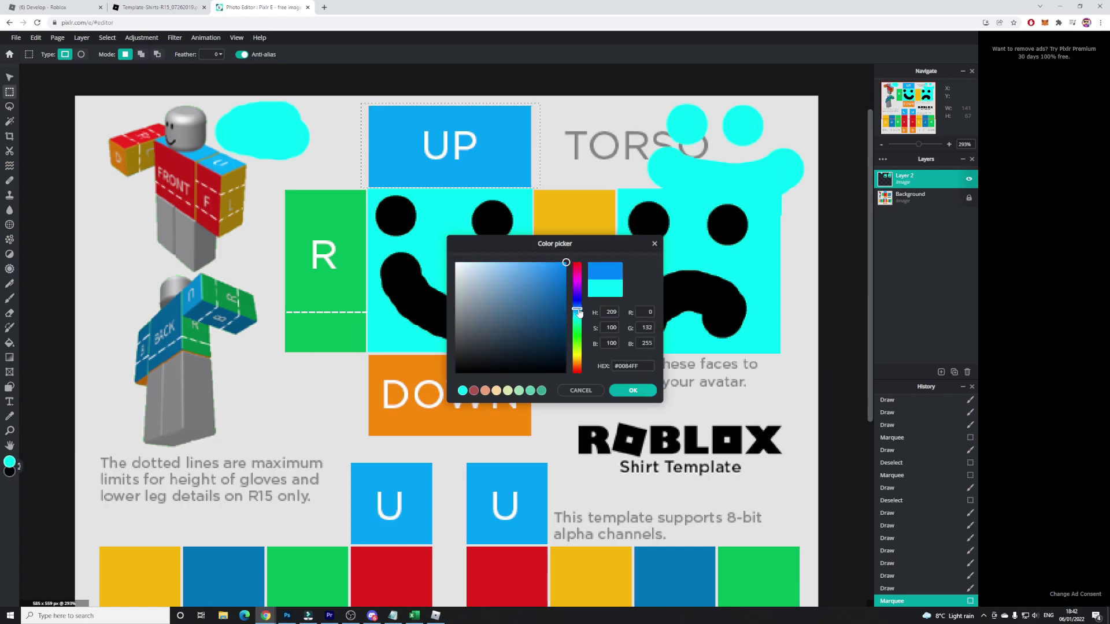
left_click(654, 244)
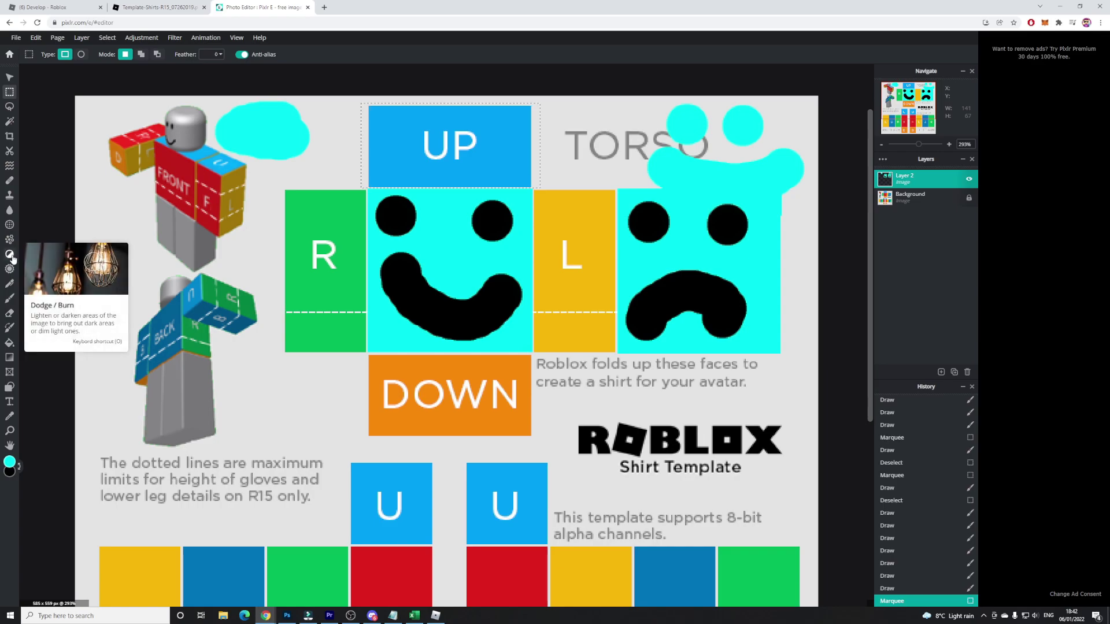
left_click(898, 188)
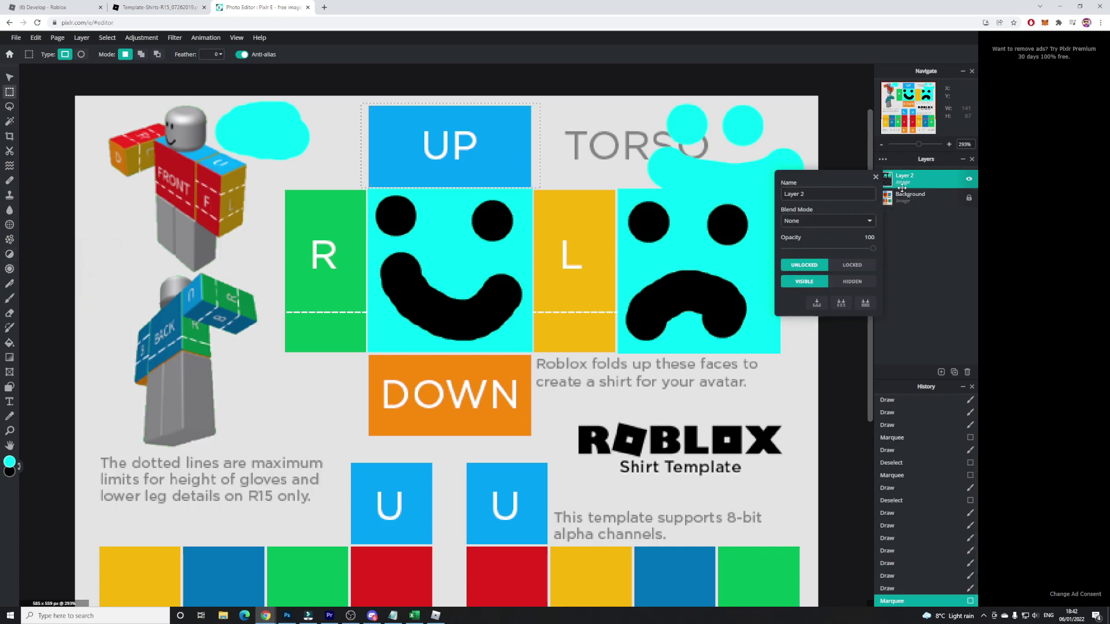
left_click(907, 185)
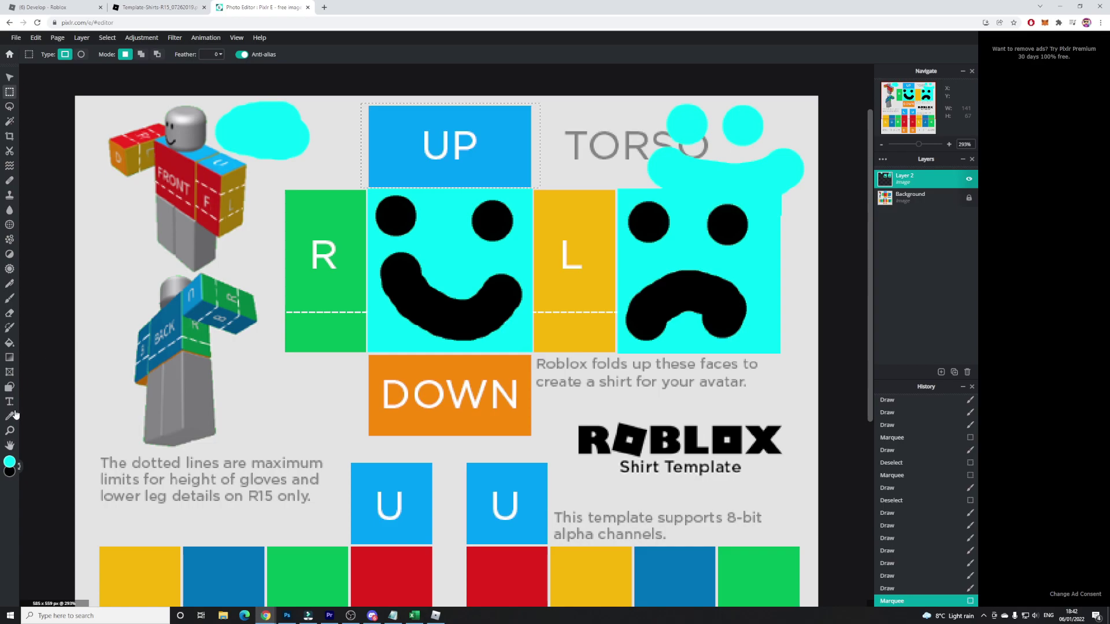
Try filling the selected UP area with cyan, and undo the fill and deselection
left_click(10, 343)
left_click(448, 144)
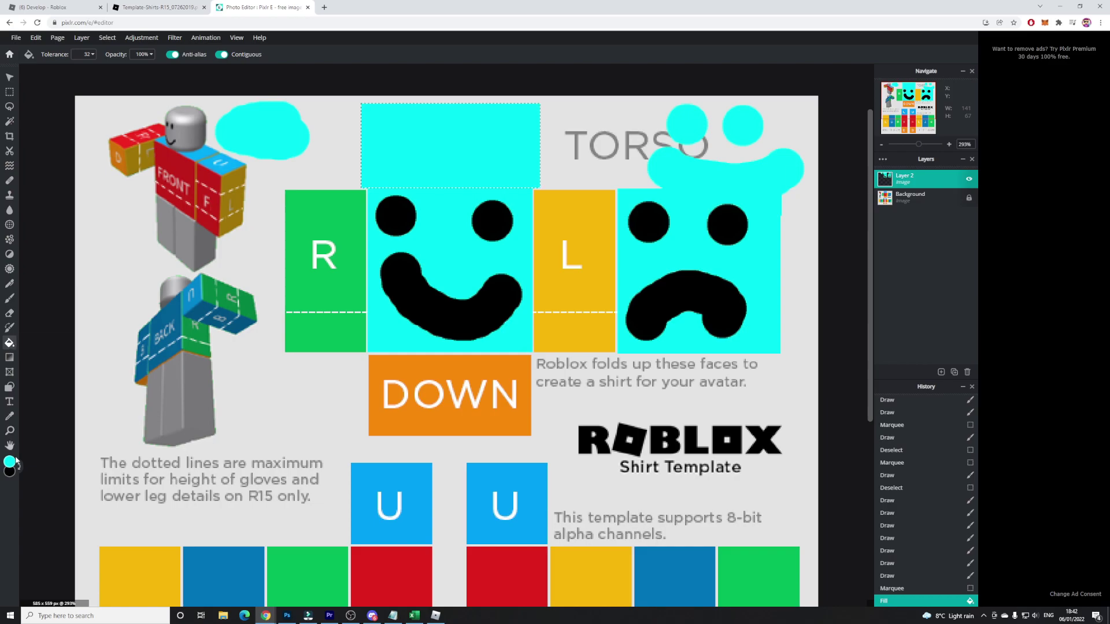
left_click(10, 92)
left_click(353, 187)
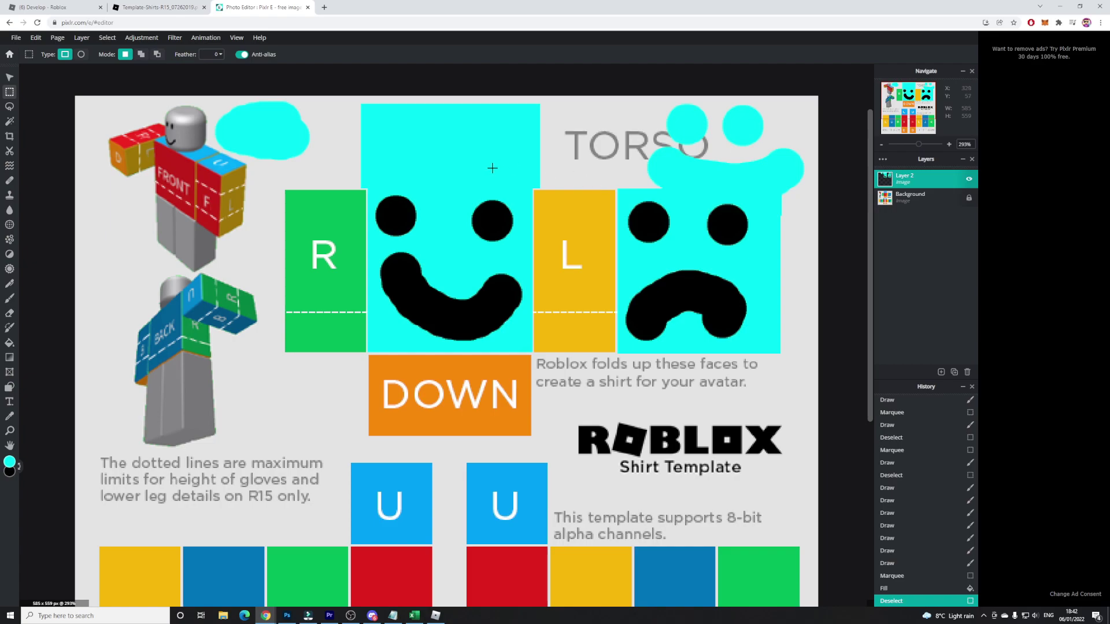
key("ctrl+z")
key("ctrl+z")
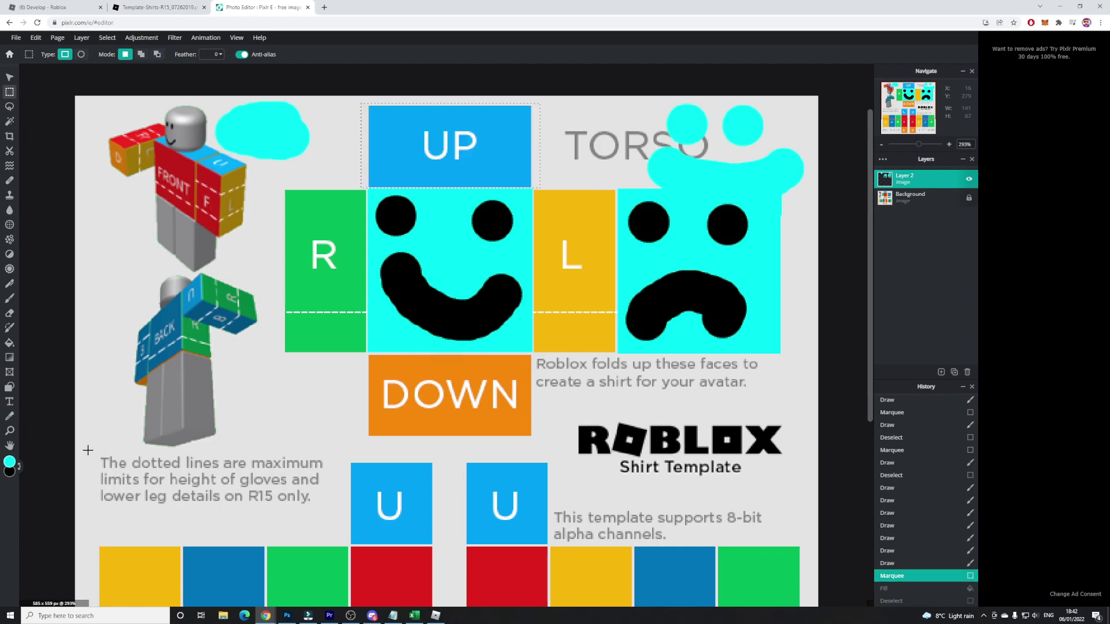
Set the foreground colour to blue (#00A6FF) and fill the selected torso UP area with it
left_click(9, 462)
left_click_drag(577, 318, 578, 312)
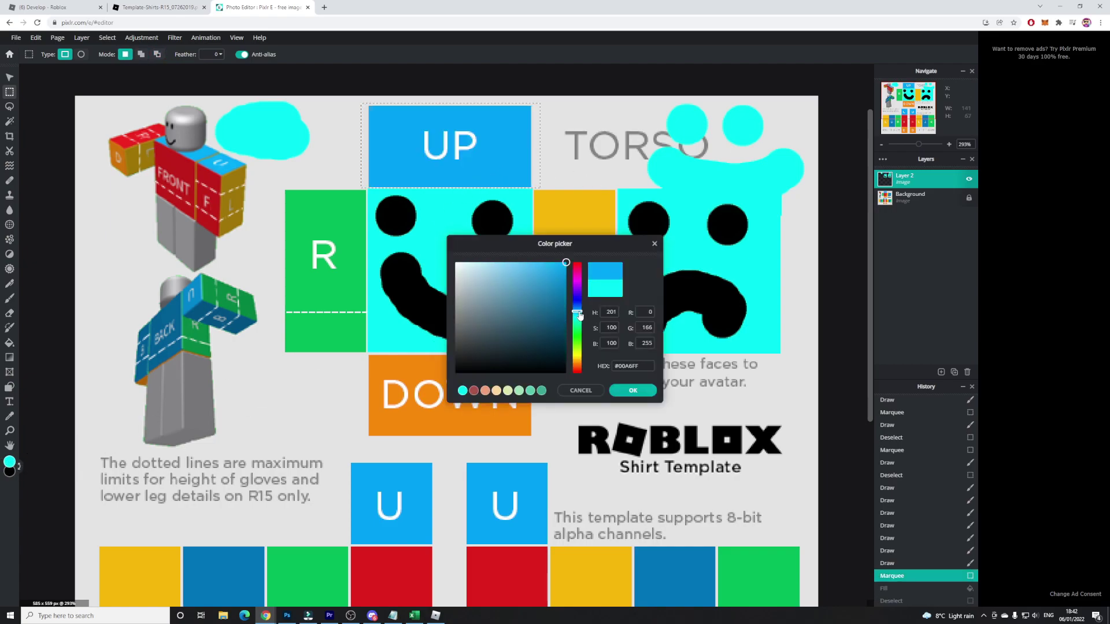
left_click(635, 392)
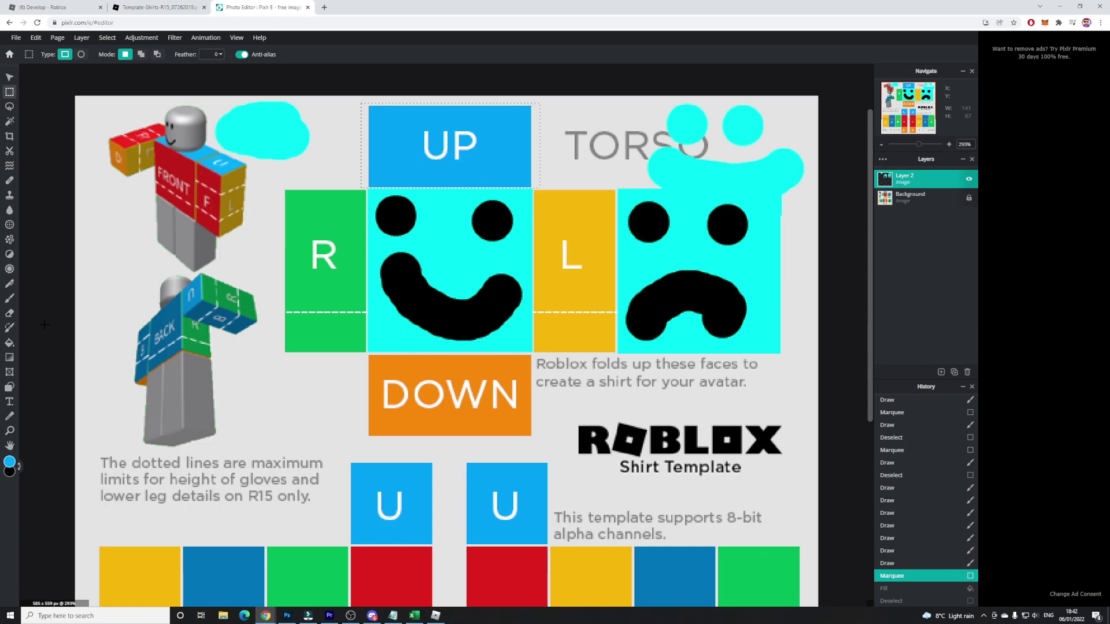
left_click(10, 343)
left_click(451, 154)
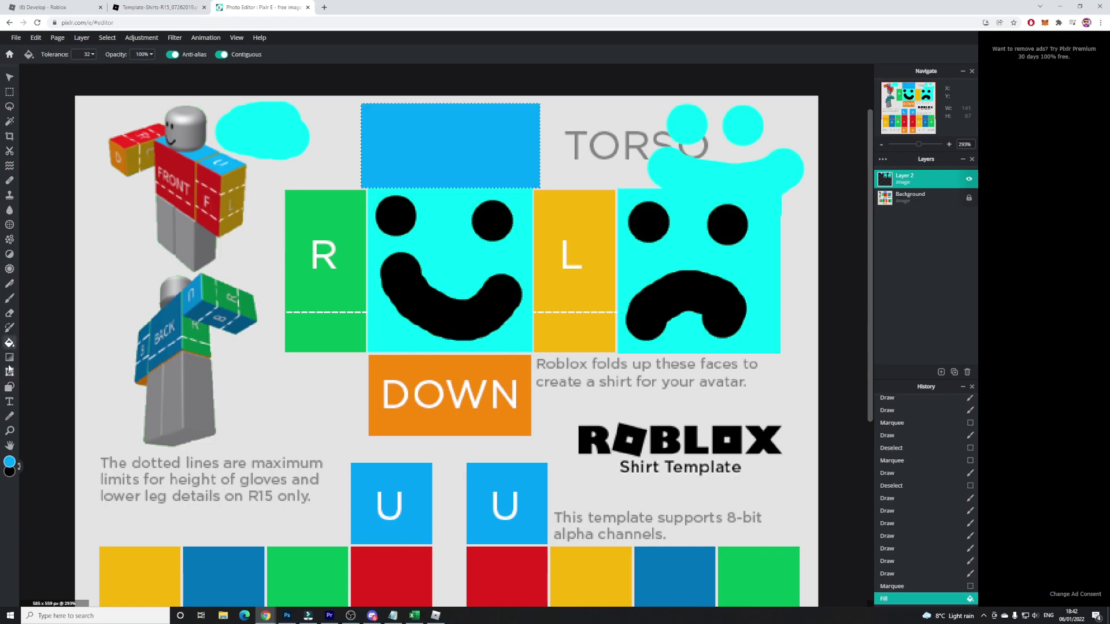
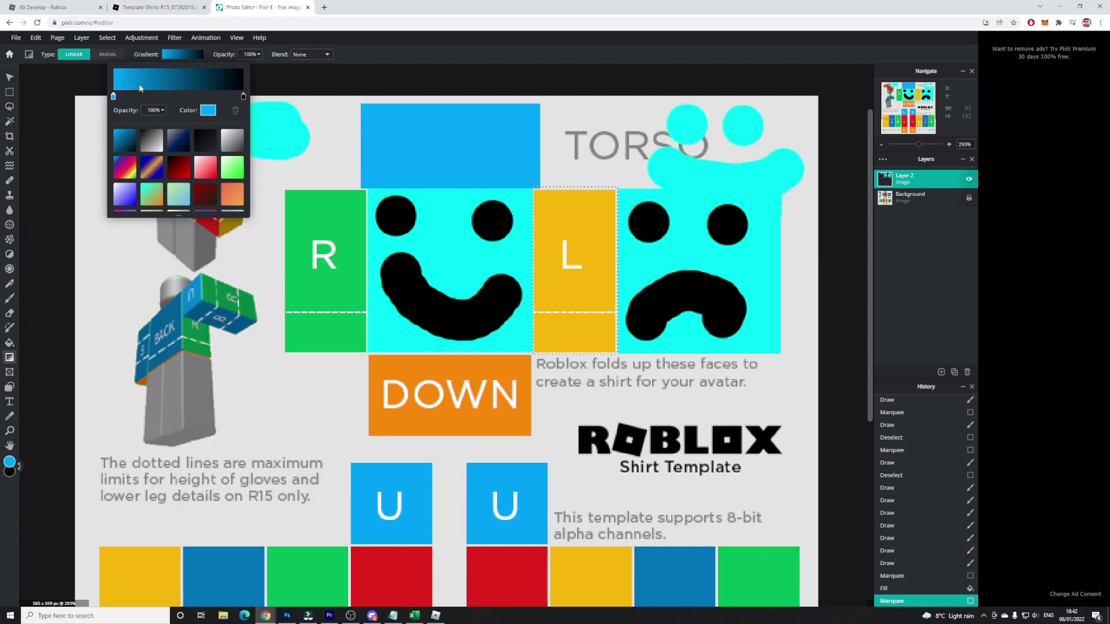
Add an empty layer and fill the selected torso L panel with a linear gradient from blue at the top to black at the bottom
left_click(172, 55)
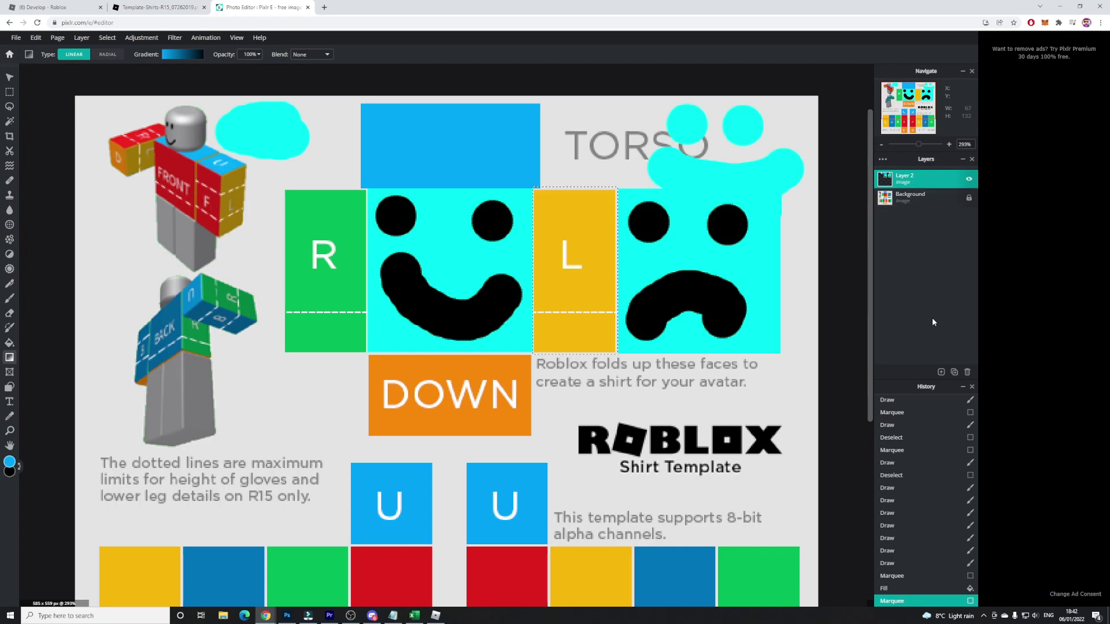
left_click(942, 371)
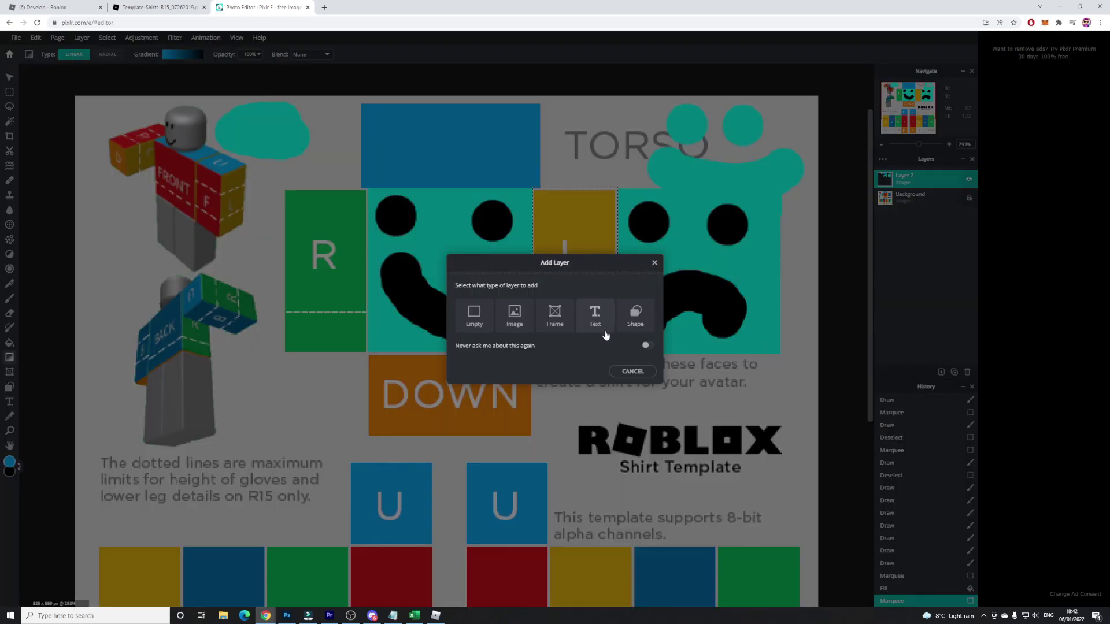
left_click(473, 322)
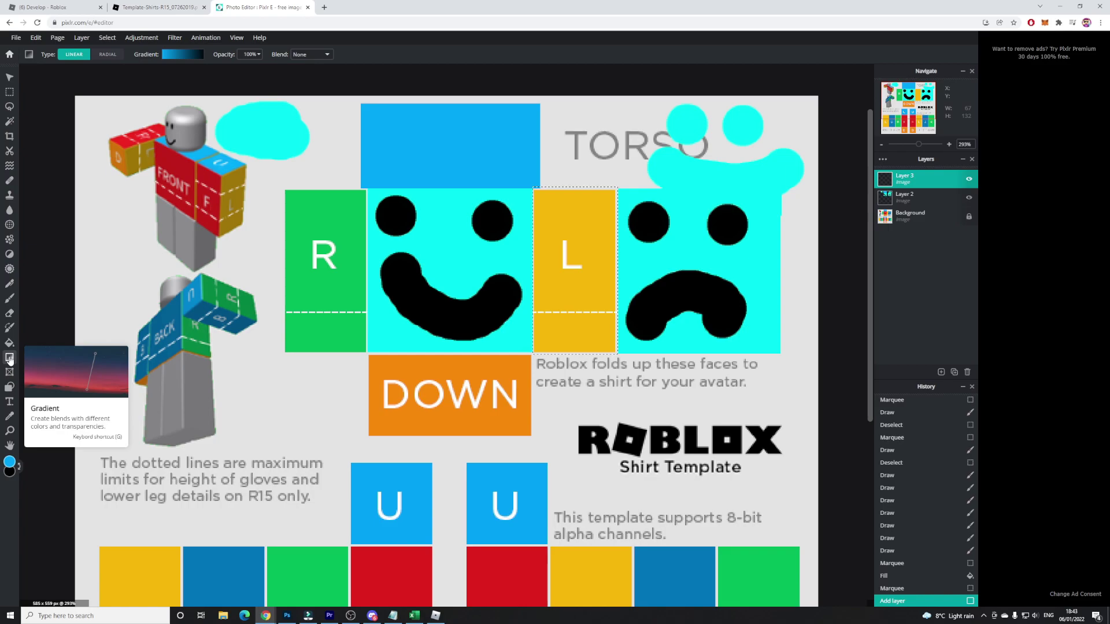
left_click_drag(572, 346, 572, 206)
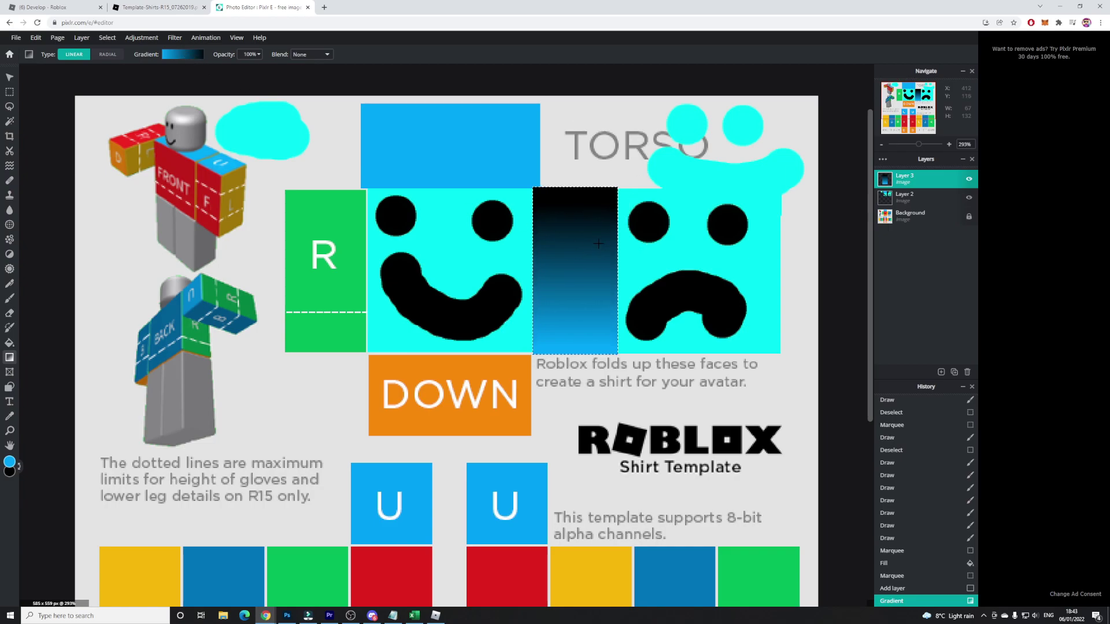
key("ctrl+z")
left_click_drag(572, 198, 573, 354)
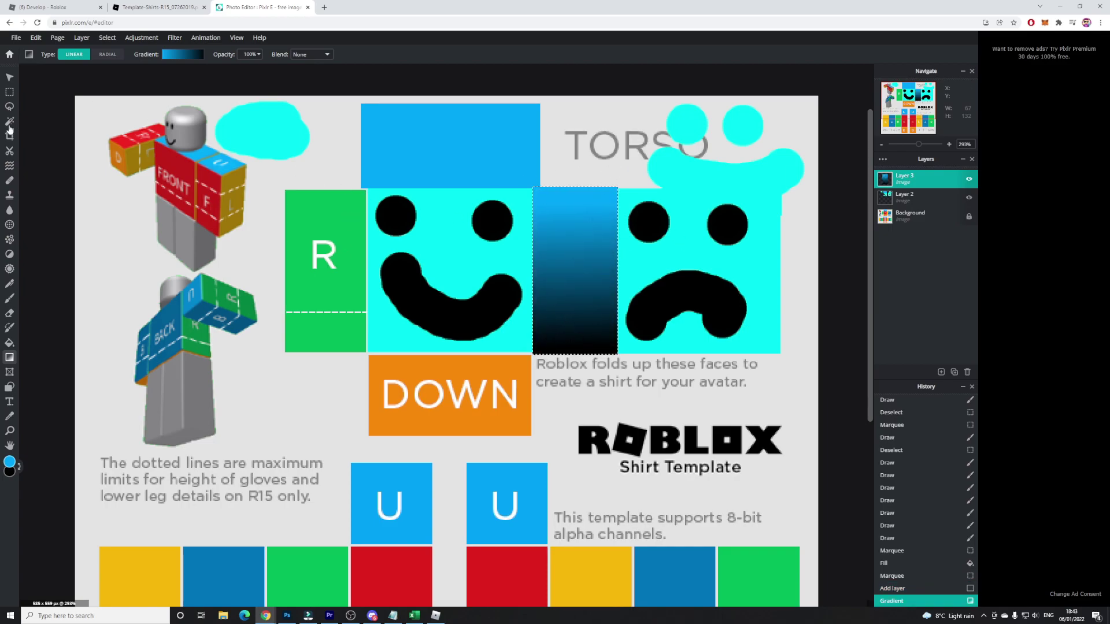
Select the torso R panel and fill it with a linear gradient from blue at the top to black at the bottom
key("m")
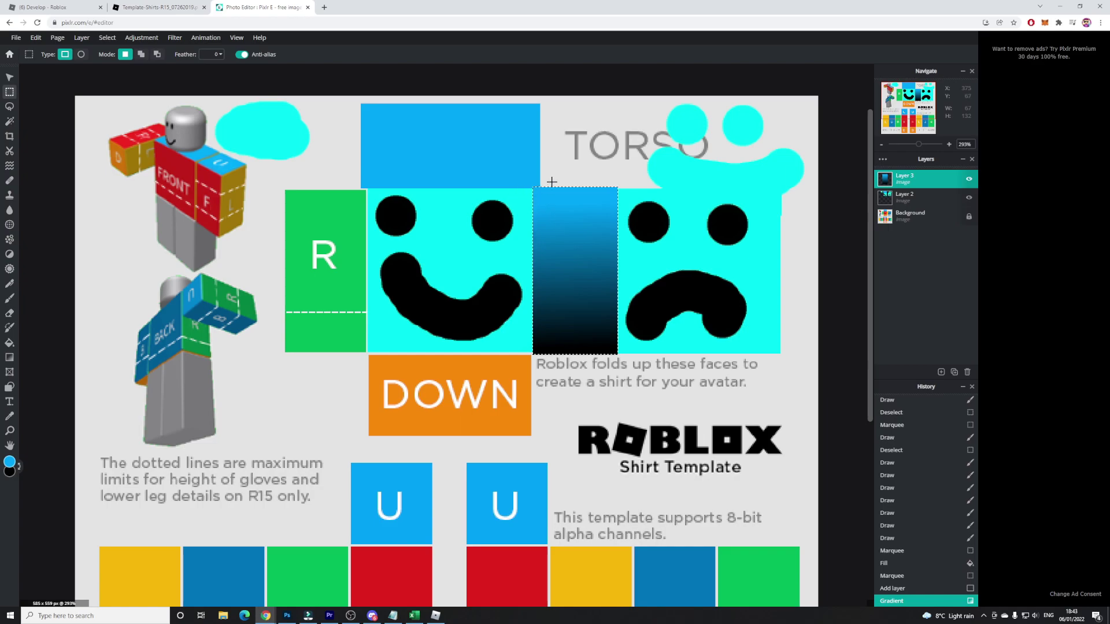
left_click(550, 181)
left_click_drag(364, 187, 282, 353)
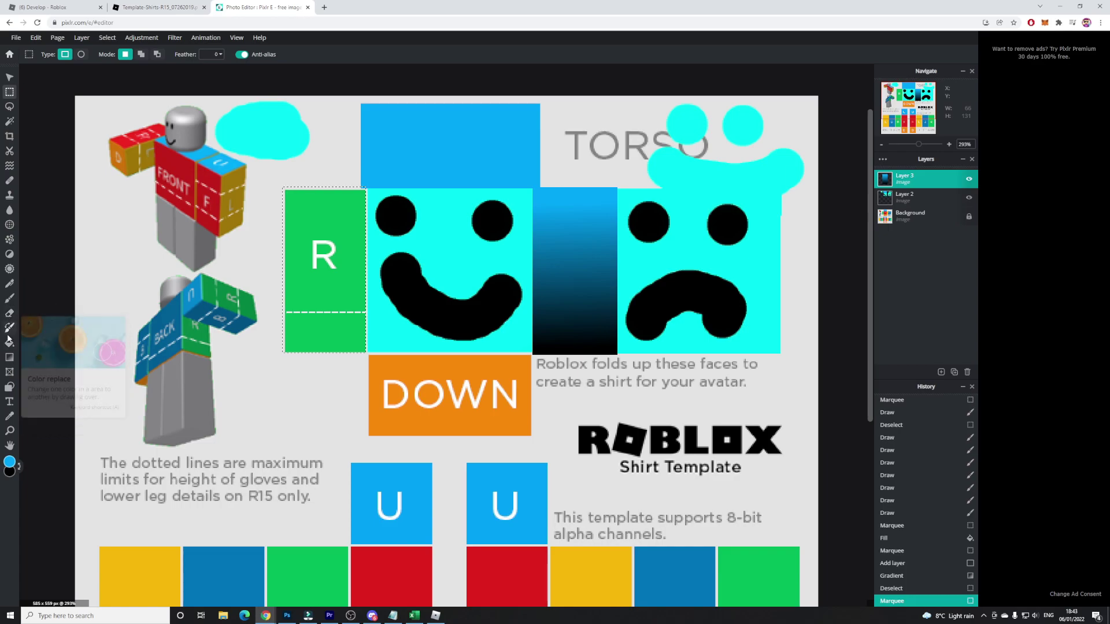
left_click(9, 357)
left_click_drag(326, 206, 325, 349)
Select the torso DOWN panel, about 132 by 67 px, fill it with black and deselect it
scroll(545, 318, "down", 2)
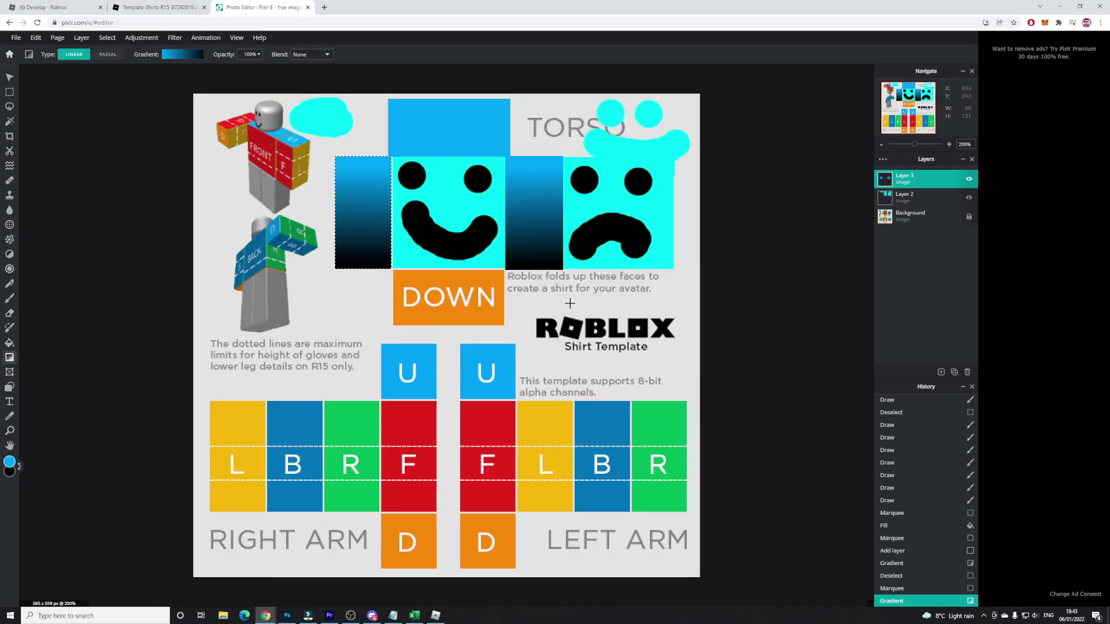
left_click(9, 92)
left_click(426, 269)
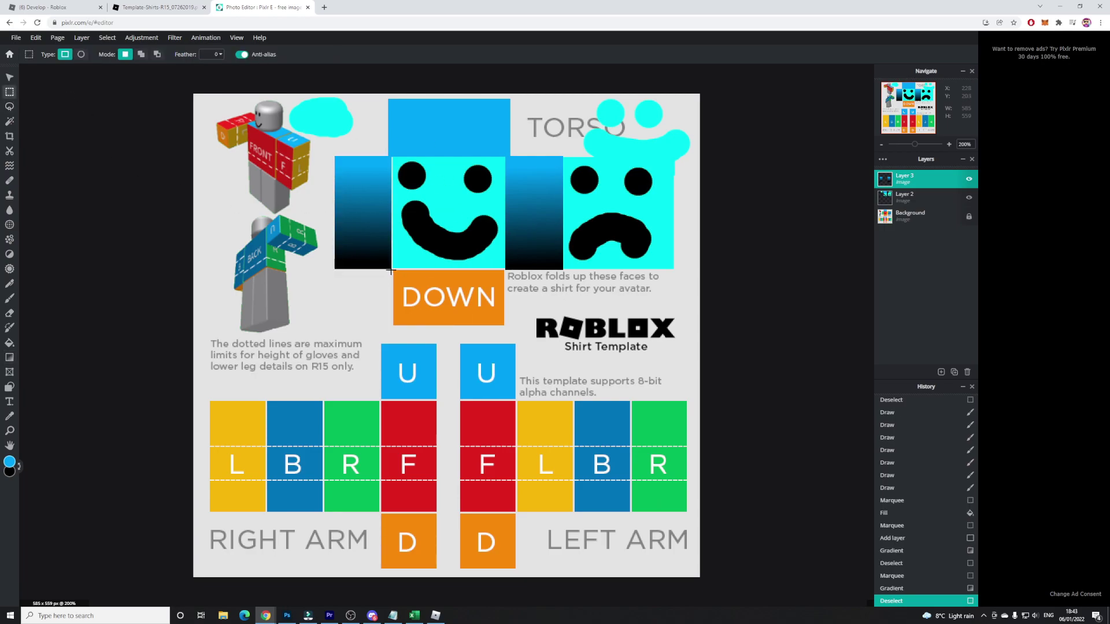
left_click_drag(391, 271, 505, 327)
left_click(19, 466)
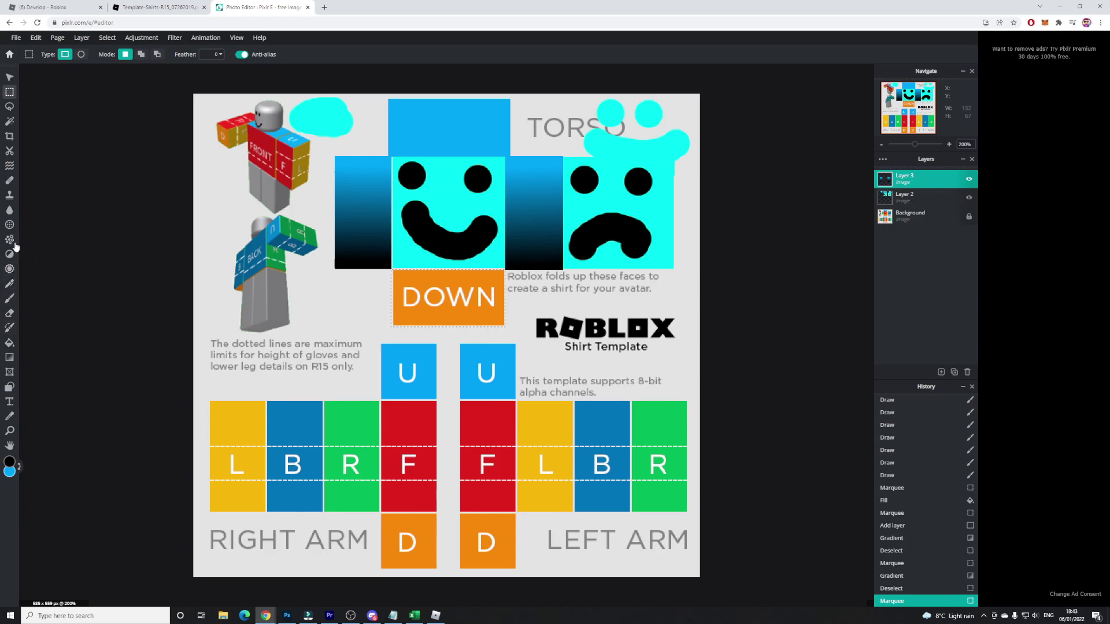
left_click(10, 343)
left_click(443, 297)
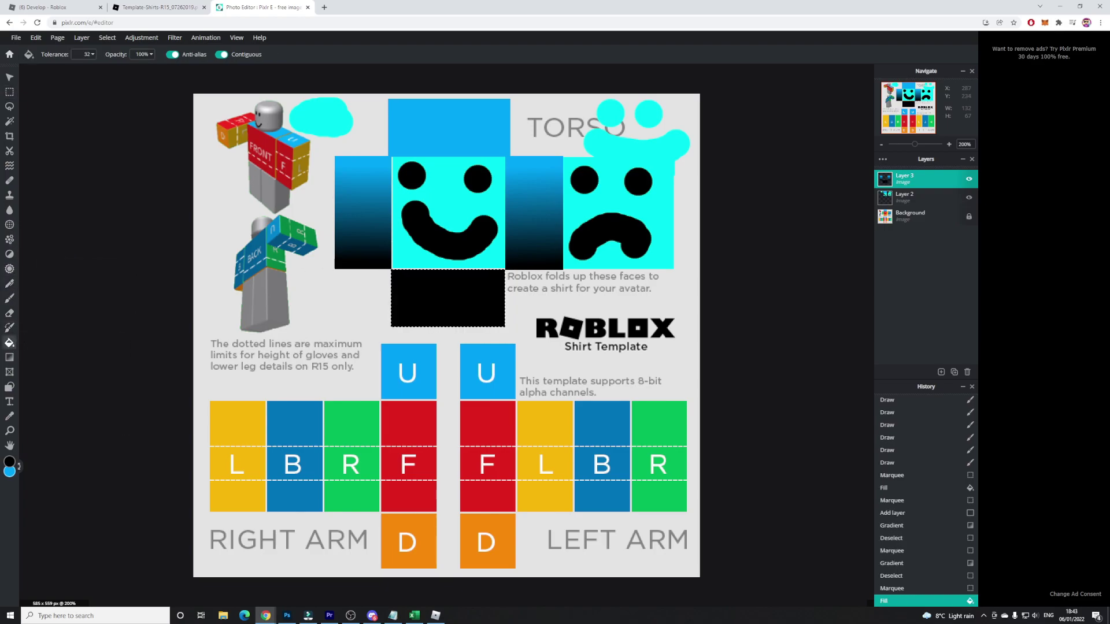
key("l")
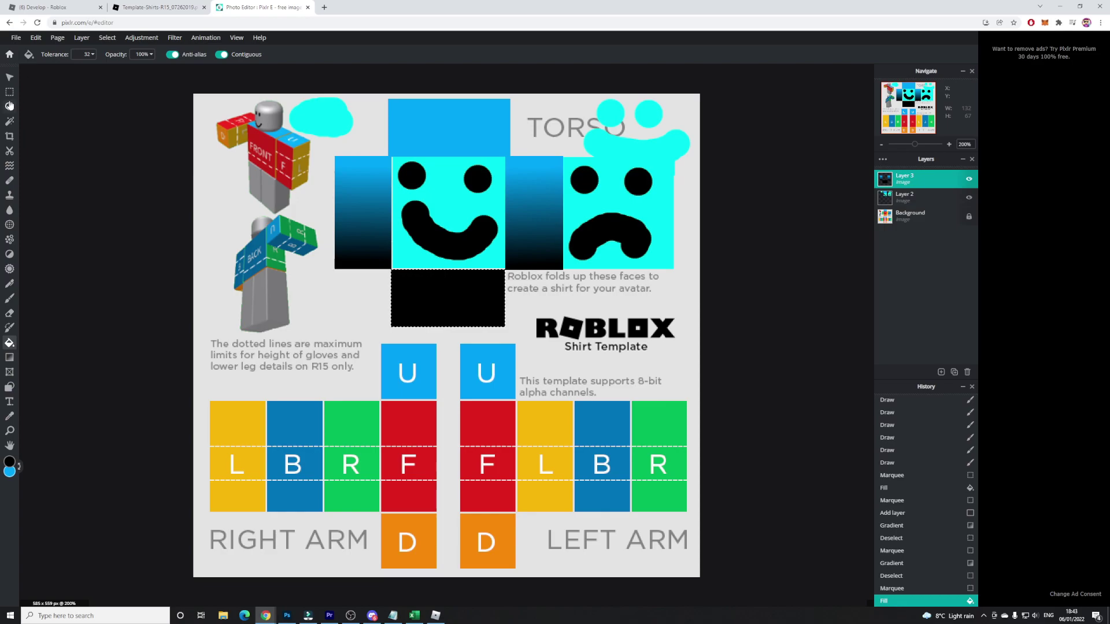
key("ctrl+d")
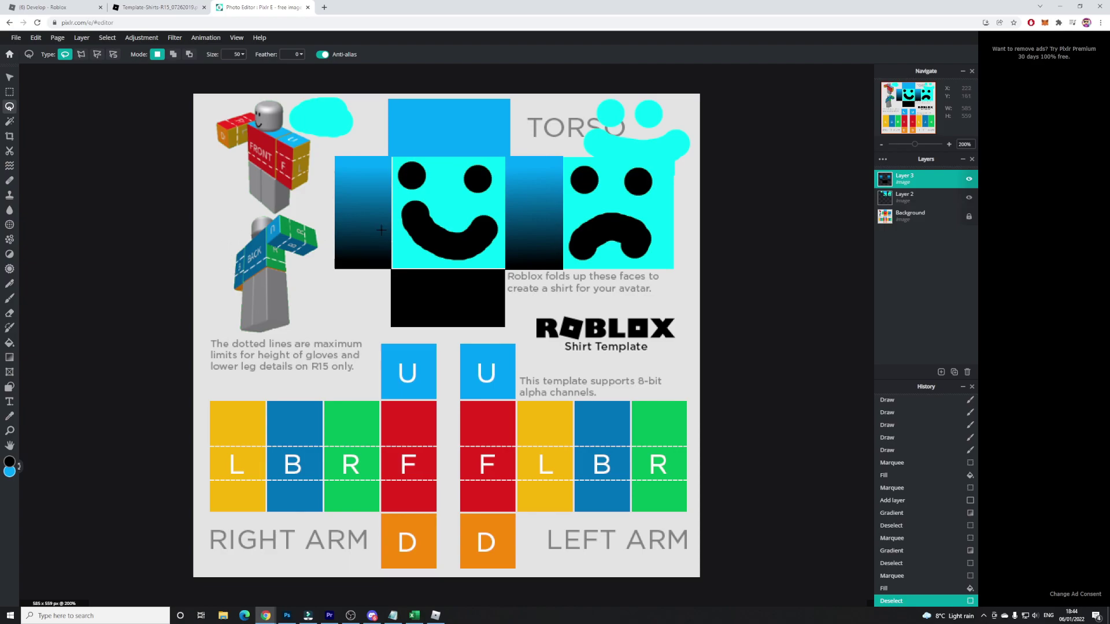
Select the whole arms area, about 567 by 274 px, and fill it with a linear gradient from black at the bottom to blue at the top
left_click(9, 92)
left_click_drag(694, 345, 201, 574)
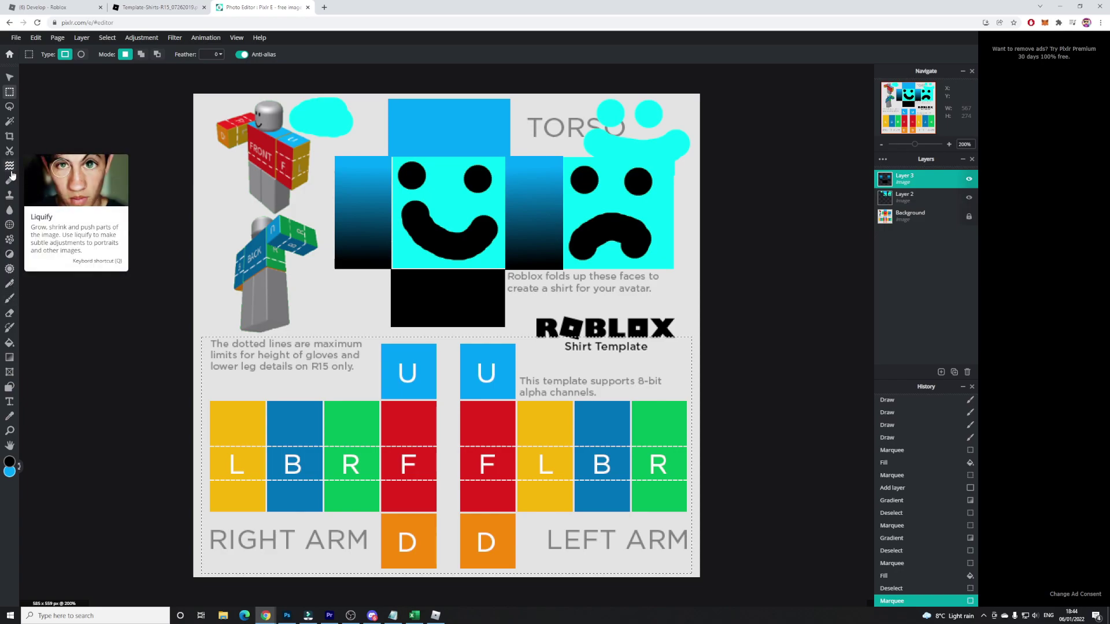
left_click(10, 357)
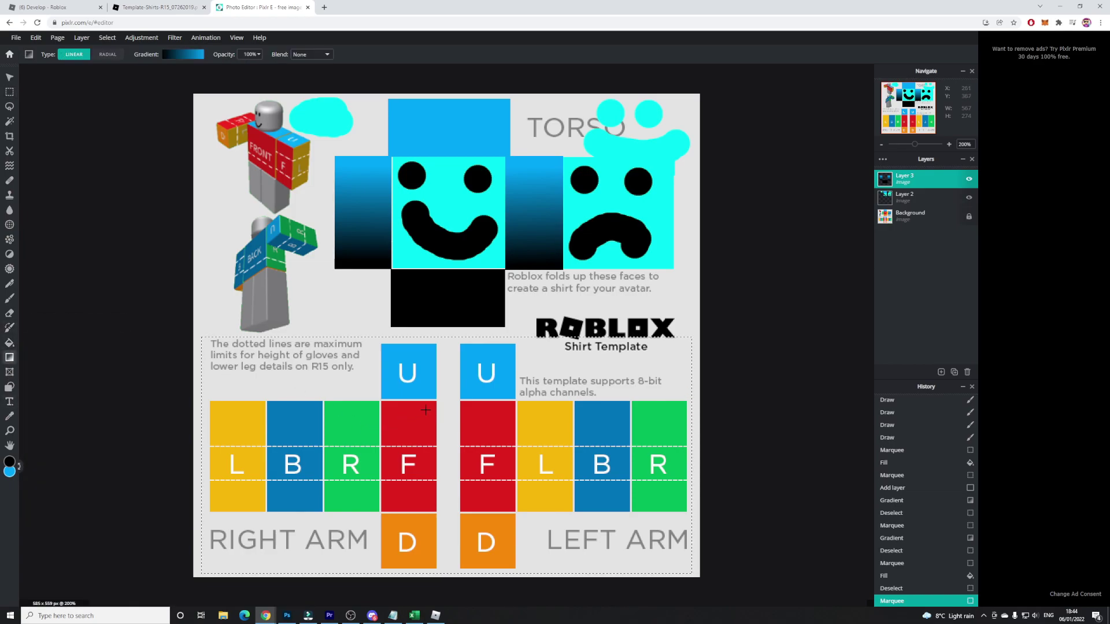
mouse_move(448, 376)
left_mouse_down()
mouse_move(443, 552)
mouse_move(448, 354)
left_mouse_up()
key("ctrl+z")
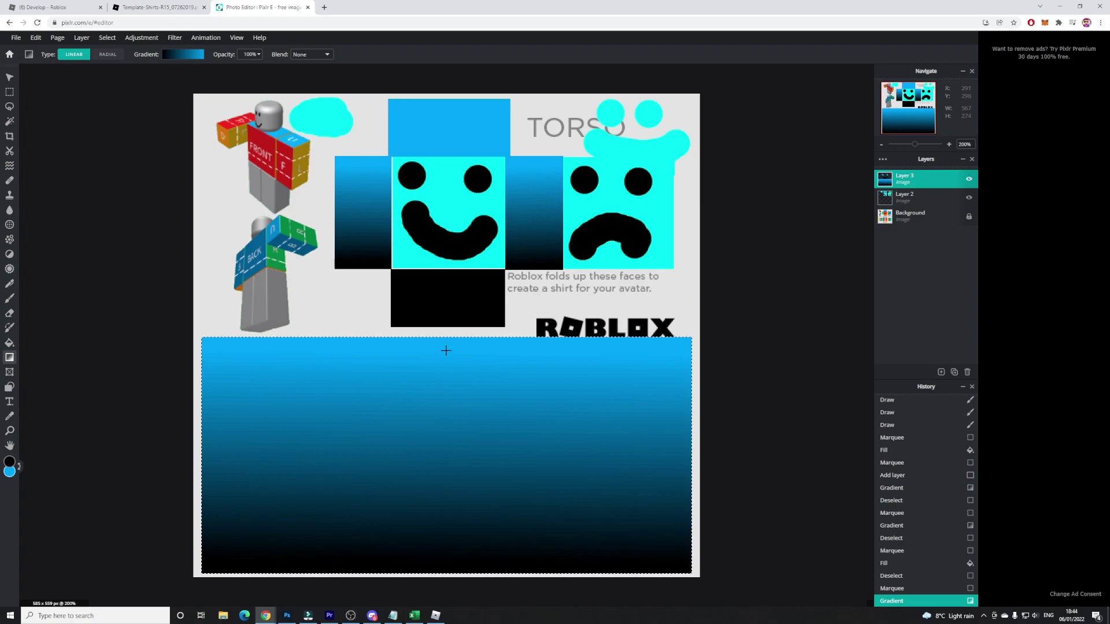
Save the finished shirt template image
left_click(16, 38)
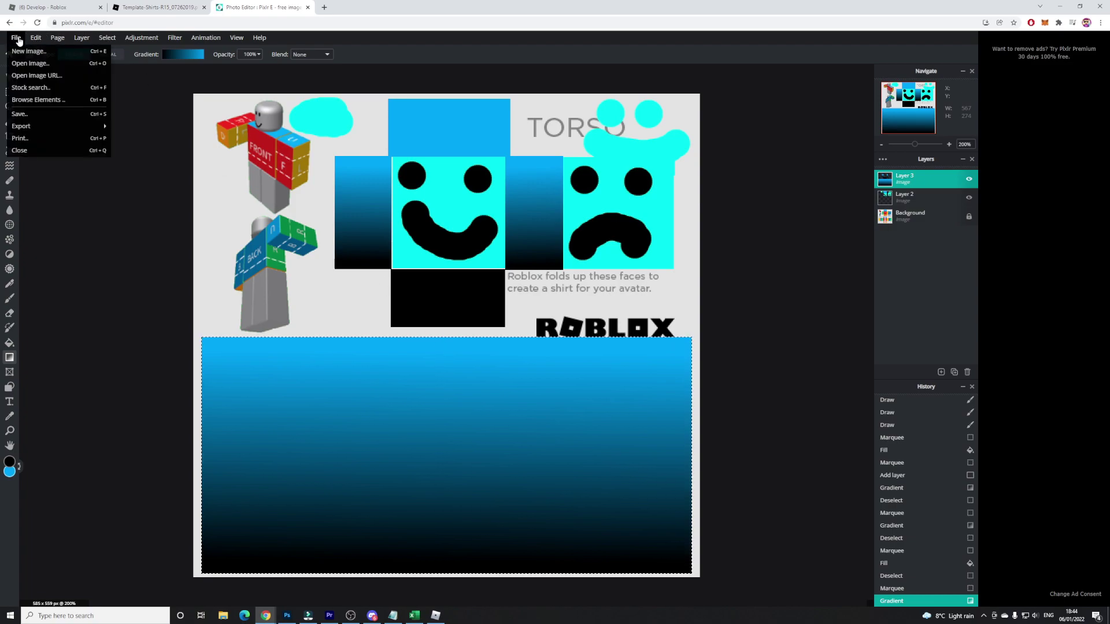
left_click(51, 114)
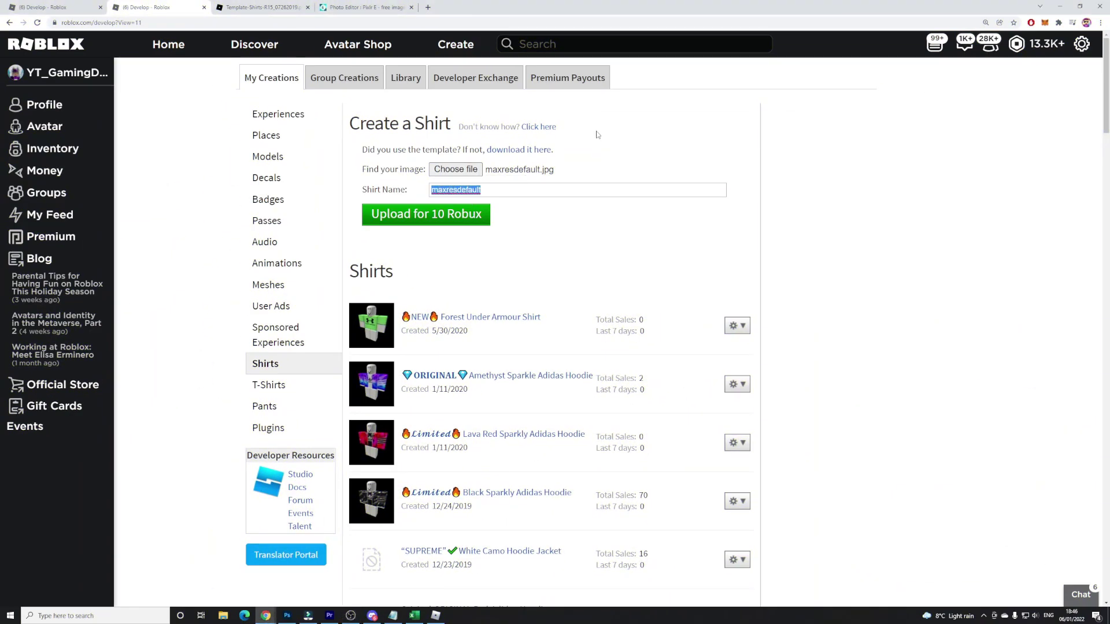
On the Roblox Create a Shirt page, name the shirt "Tutorial Shirt" and upload it for 10 Robux
type("Tutorial Shirt")
left_click(466, 222)
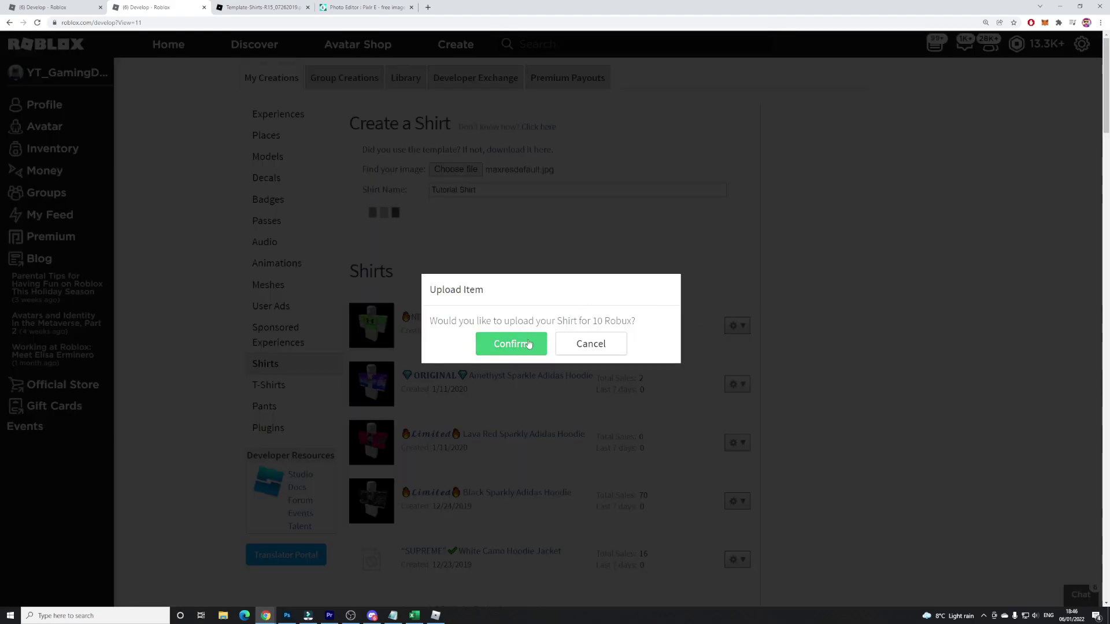
left_click(517, 344)
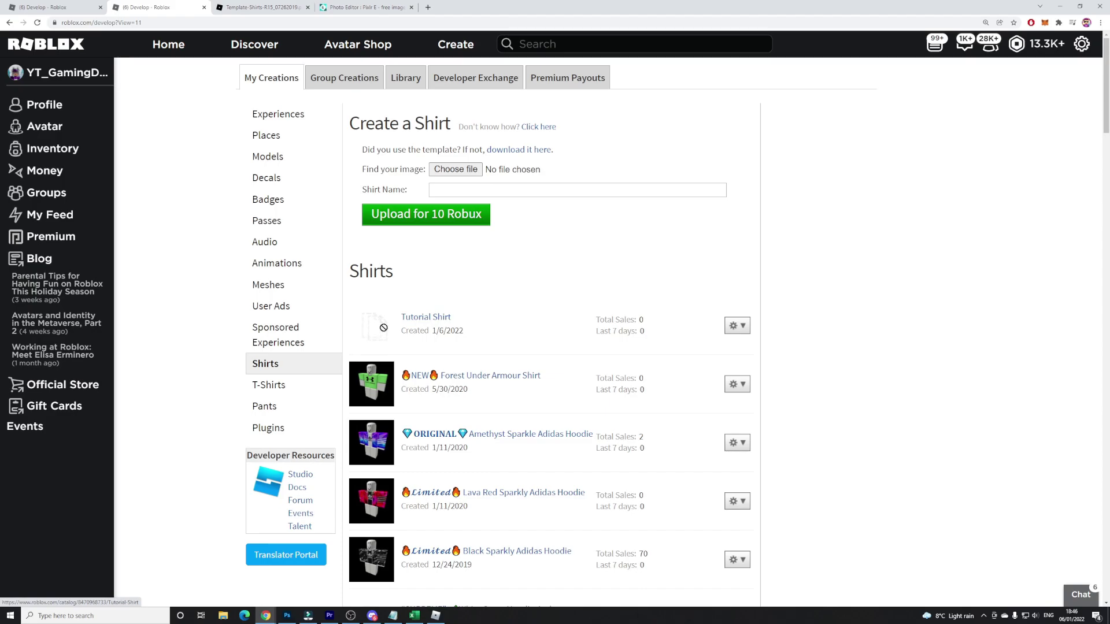
left_click(745, 326)
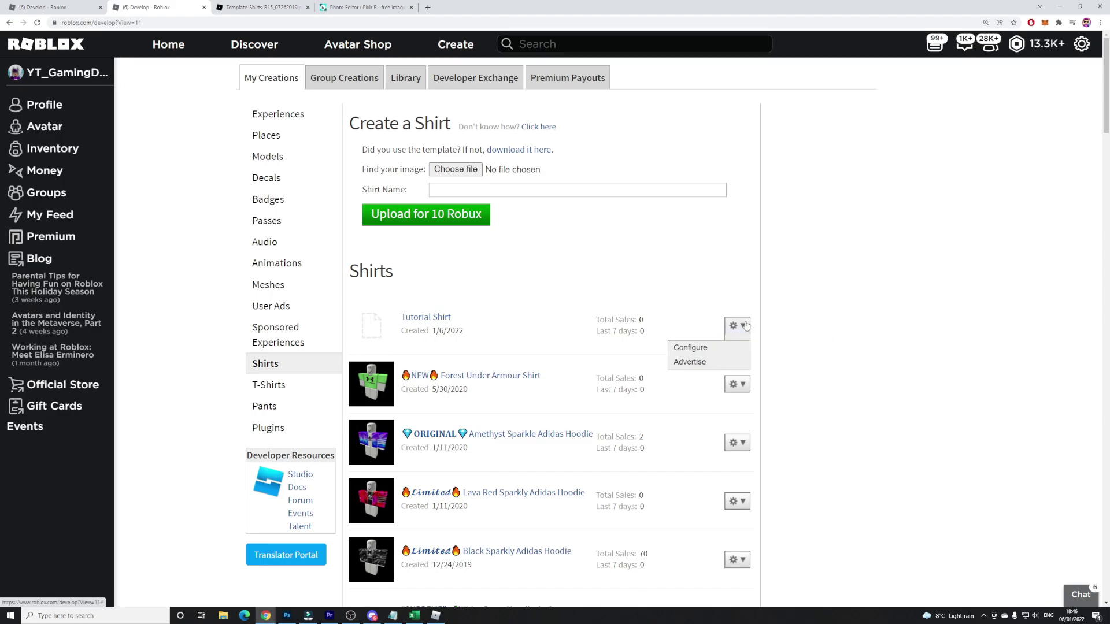
left_click(714, 354)
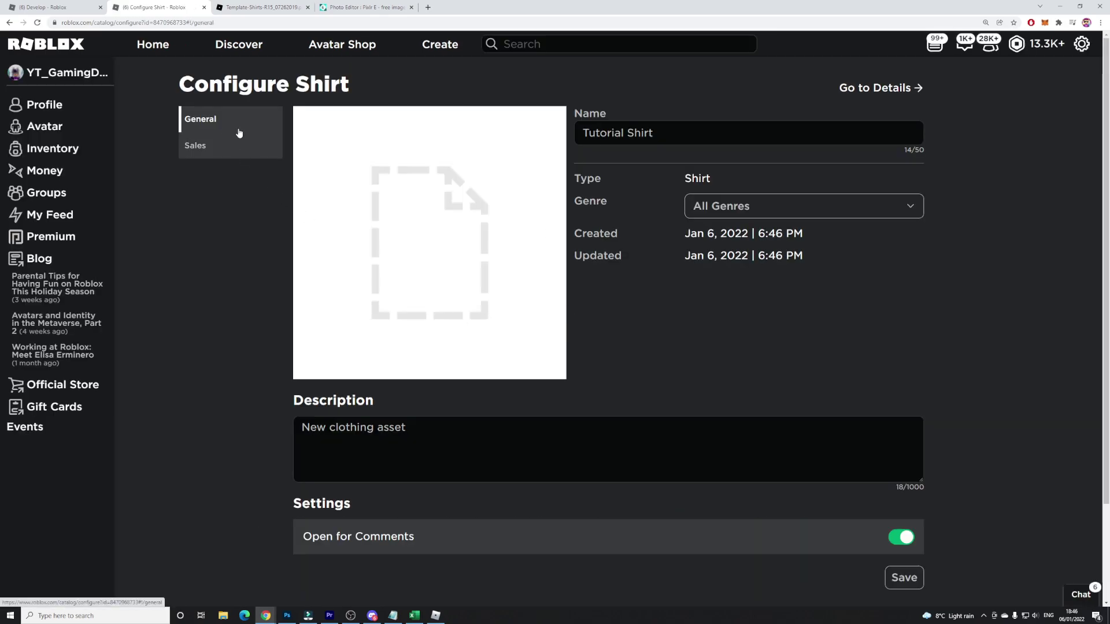
left_click(8, 23)
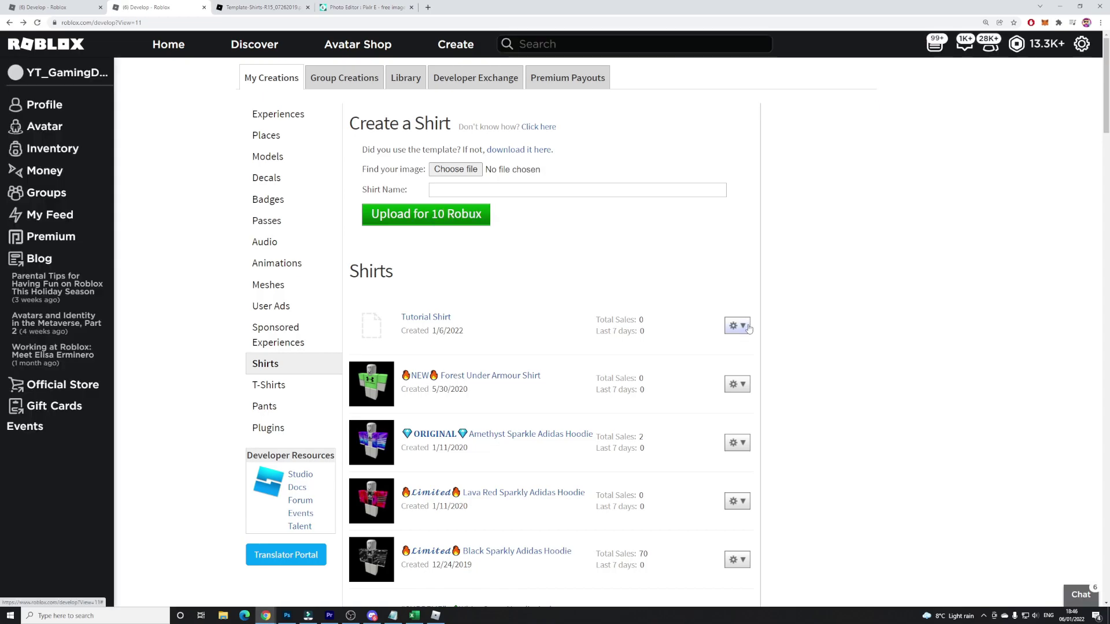
Configure Tutorial Shirt as an item for sale at a price of 5 Robux and save the sales settings
left_click(733, 327)
left_click(722, 350)
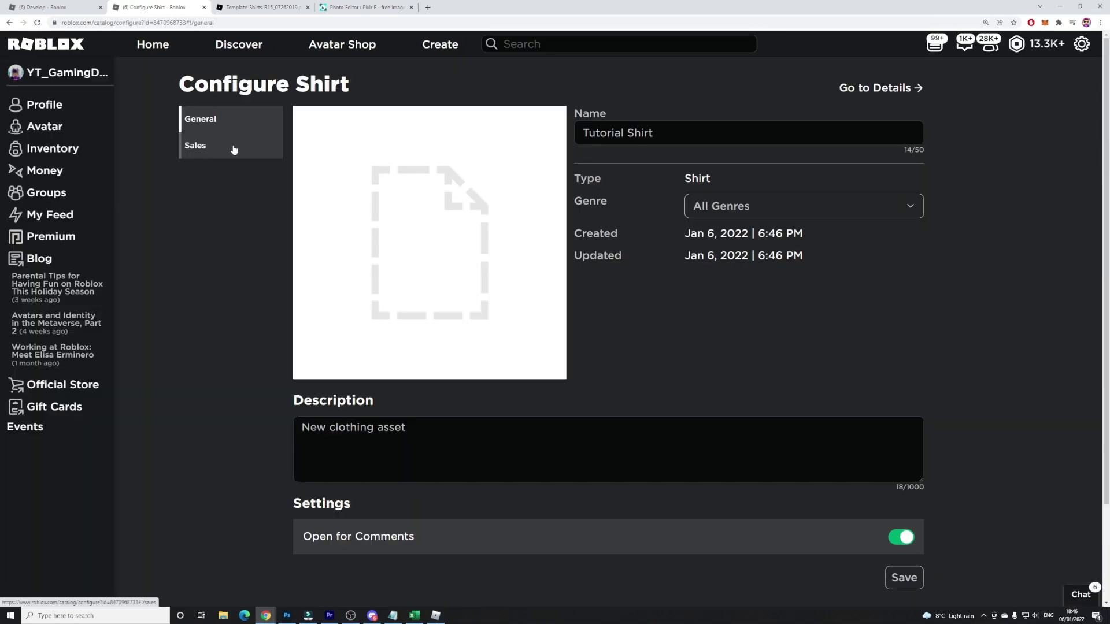
left_click(186, 151)
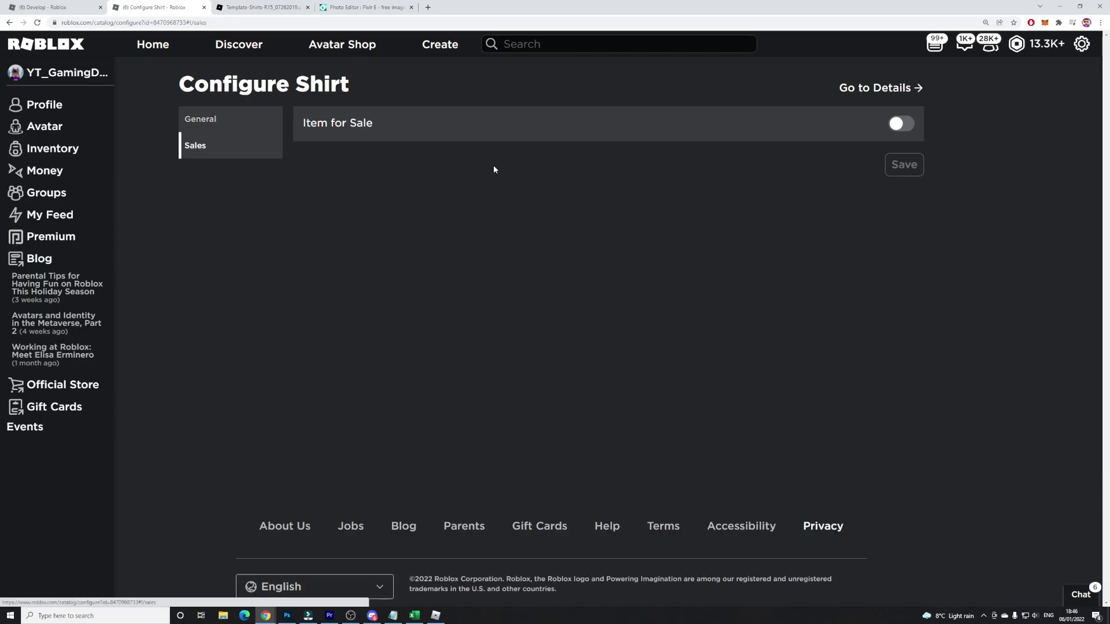
left_click(907, 126)
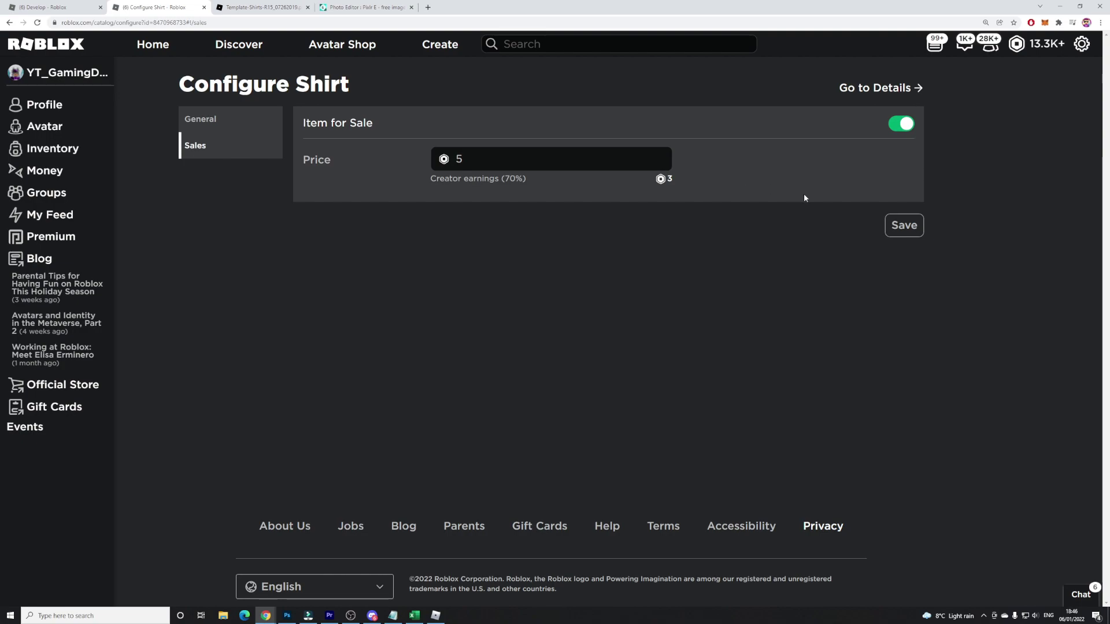
left_click(910, 226)
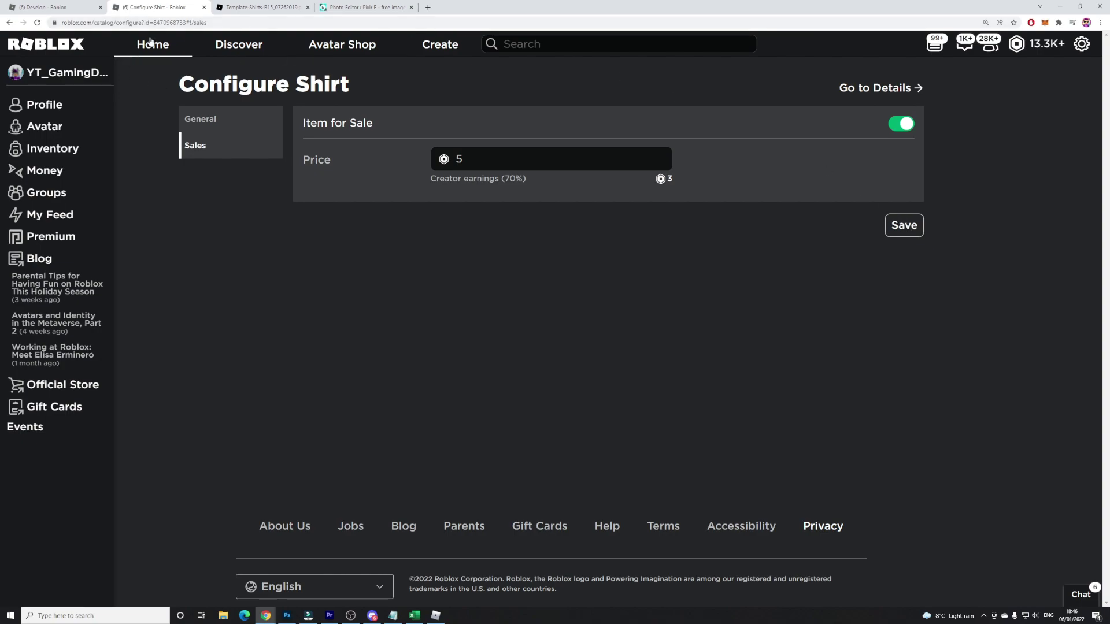
Return to the Shirts list and open Tutorial Shirt's catalog page in a new tab to examine it on the avatar
left_click(9, 24)
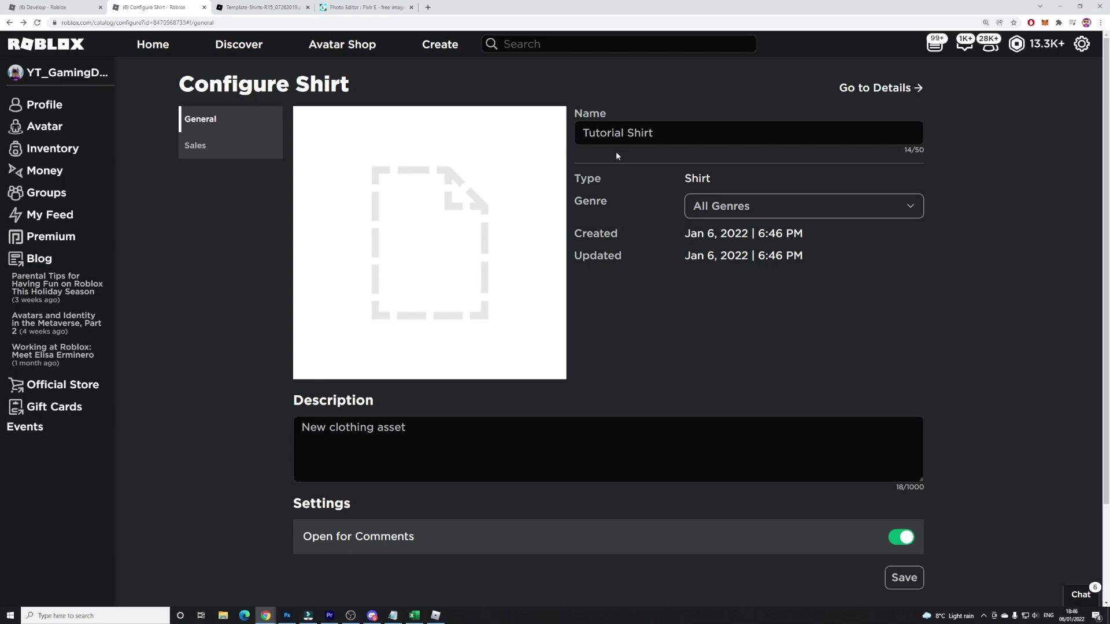
left_click(9, 25)
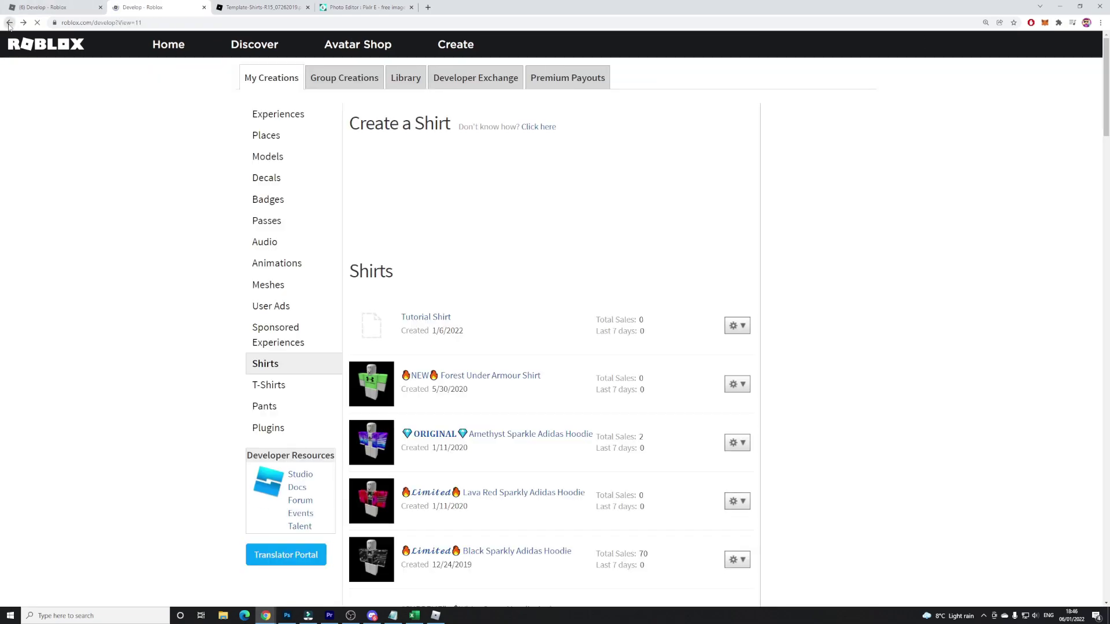
middle_click(269, 44)
left_click(266, 7)
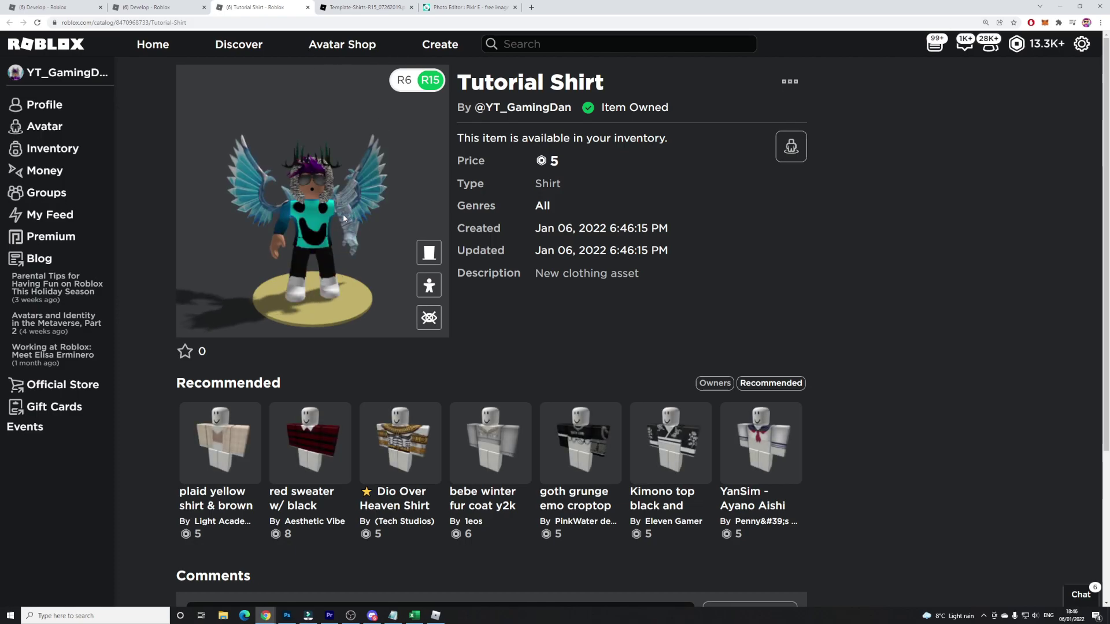
mouse_move(433, 300)
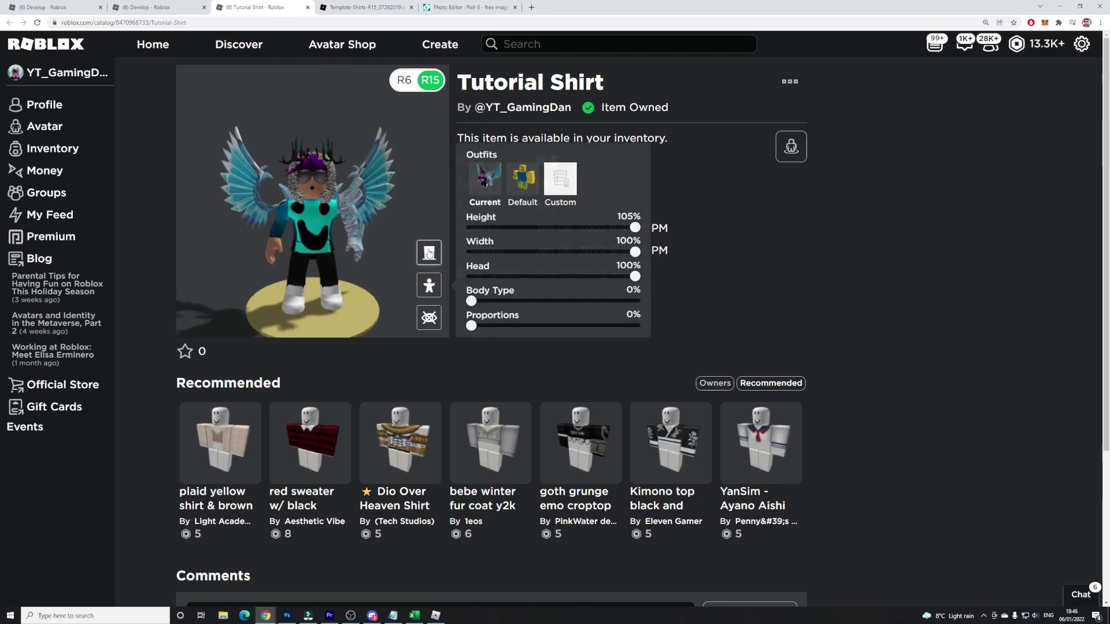
Turn off the avatar preview of Tutorial Shirt, switch the item preview from 3D to 2D, and reload the catalog page
left_click(431, 319)
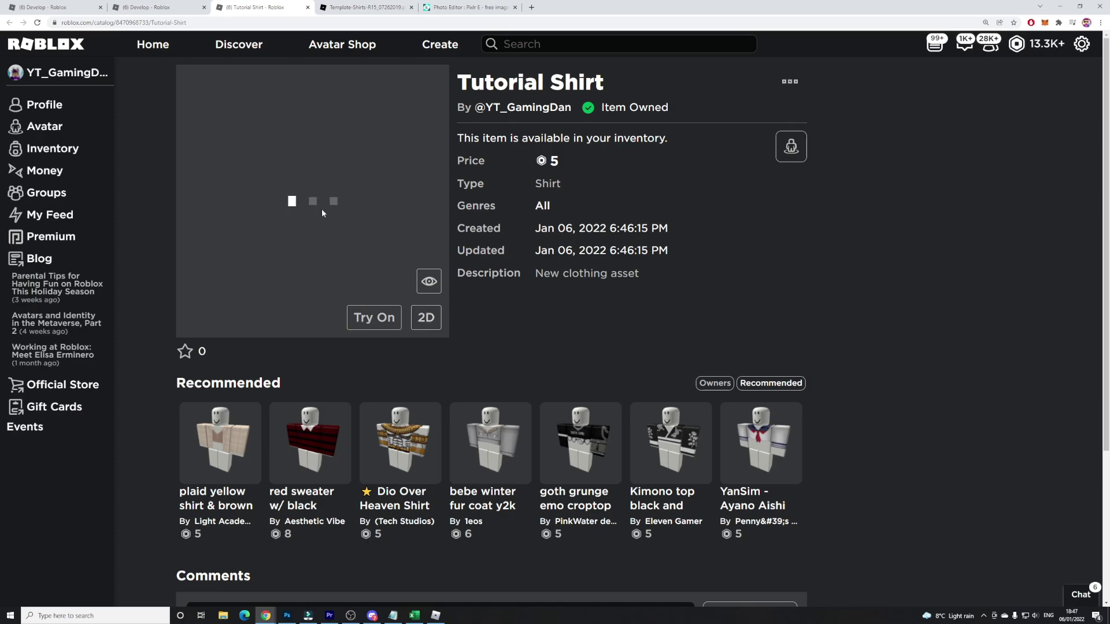
left_click(426, 317)
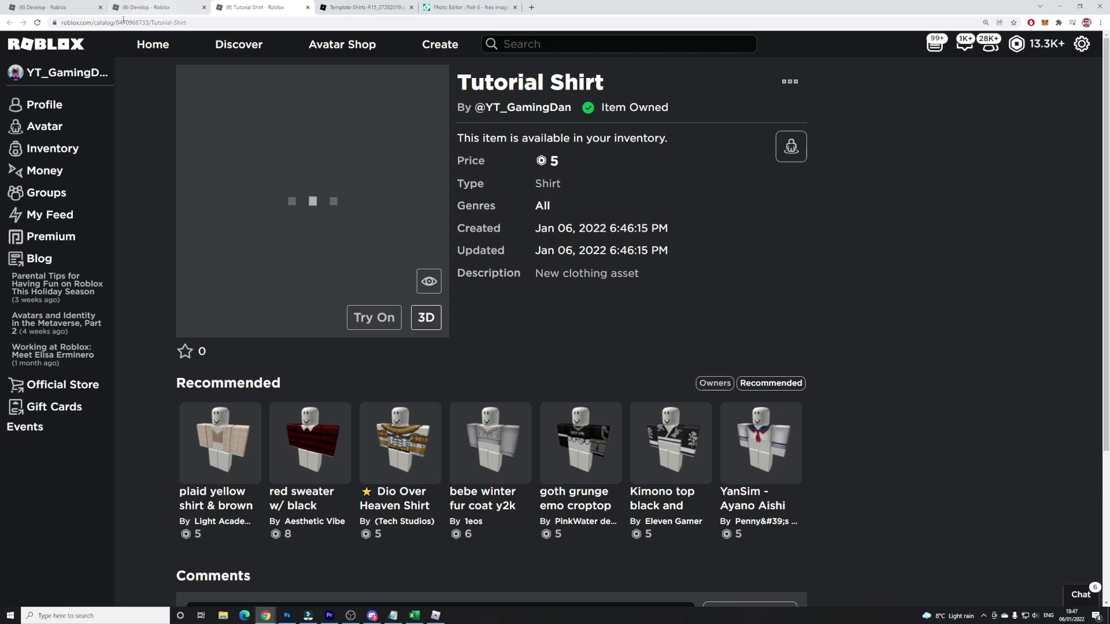
left_click(36, 23)
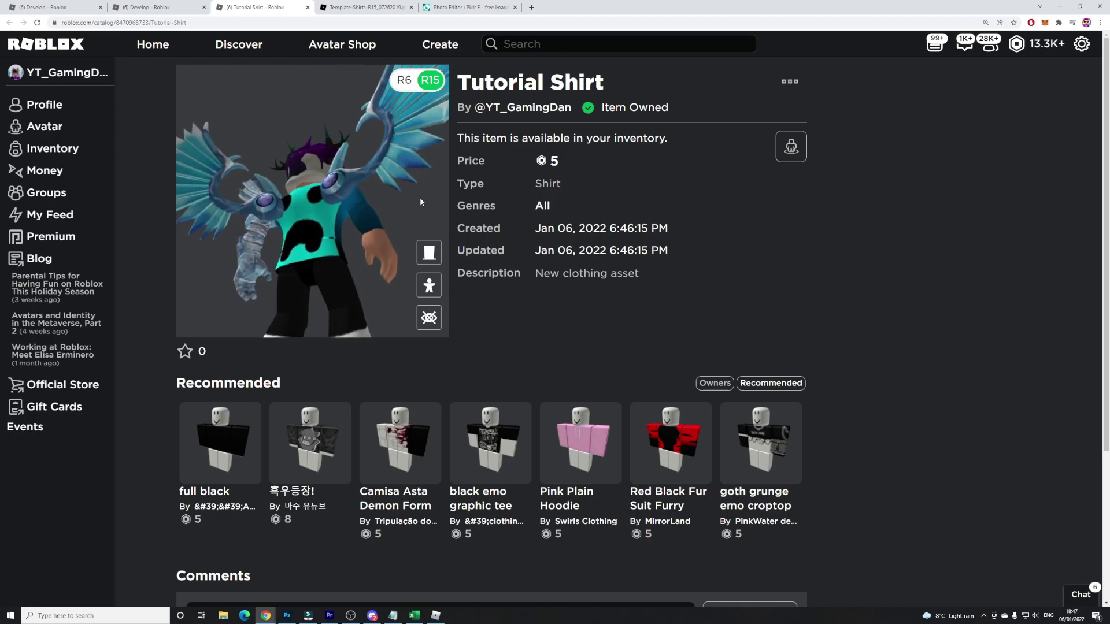
Examine Tutorial Shirt on the avatar from the front, side and back, including a close-up of the torso
left_click_drag(313, 224, 360, 217)
scroll(364, 214, "up", 5)
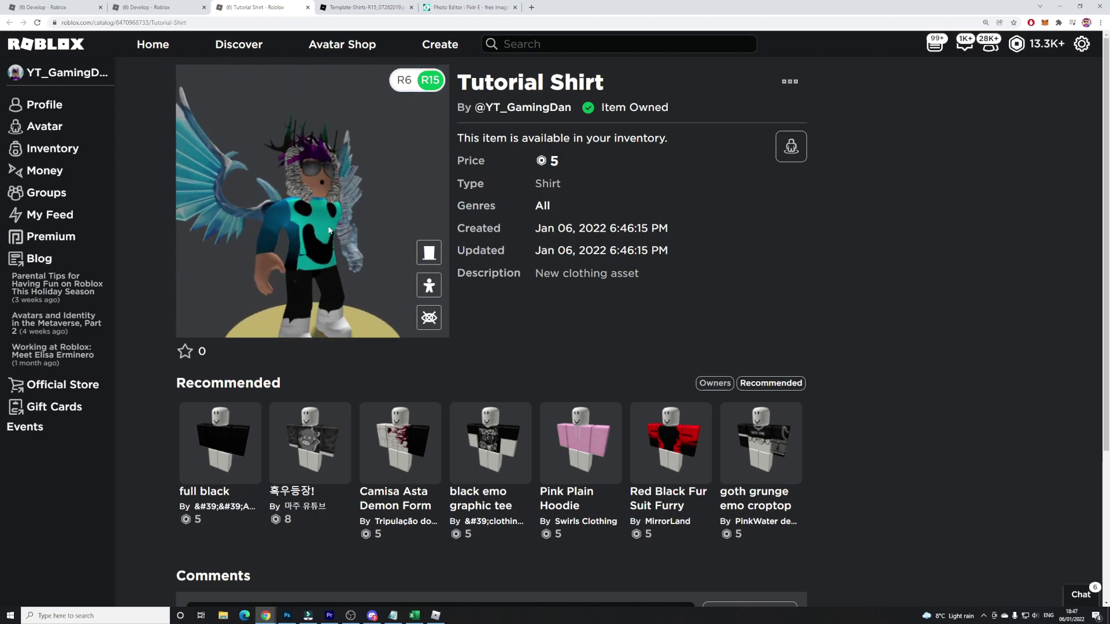
scroll(368, 216, "down", 5)
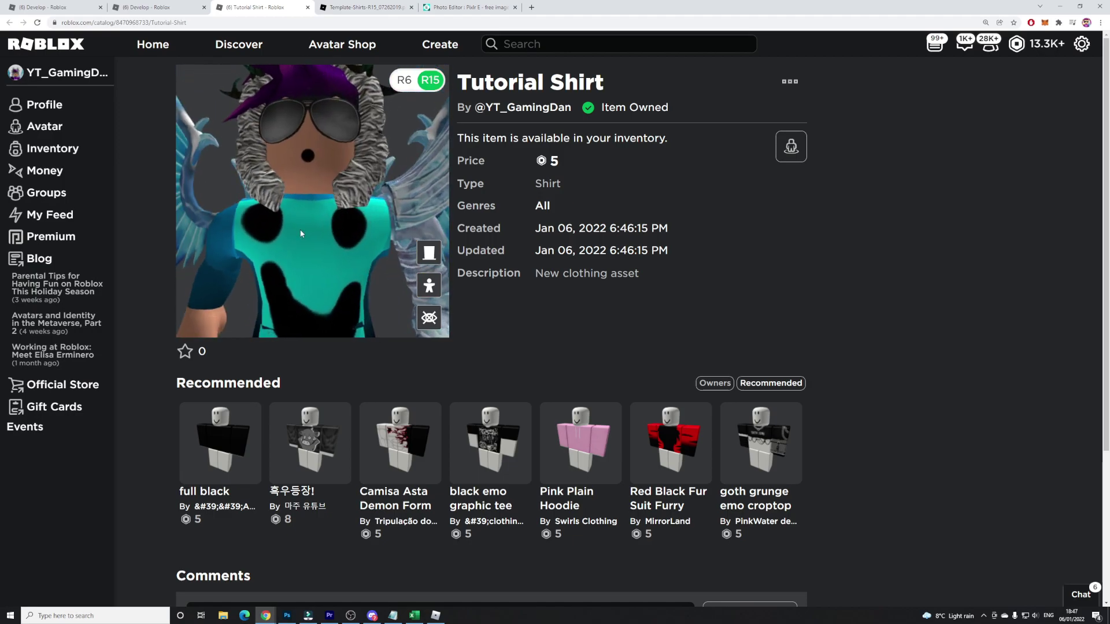
left_click_drag(336, 223, 429, 221)
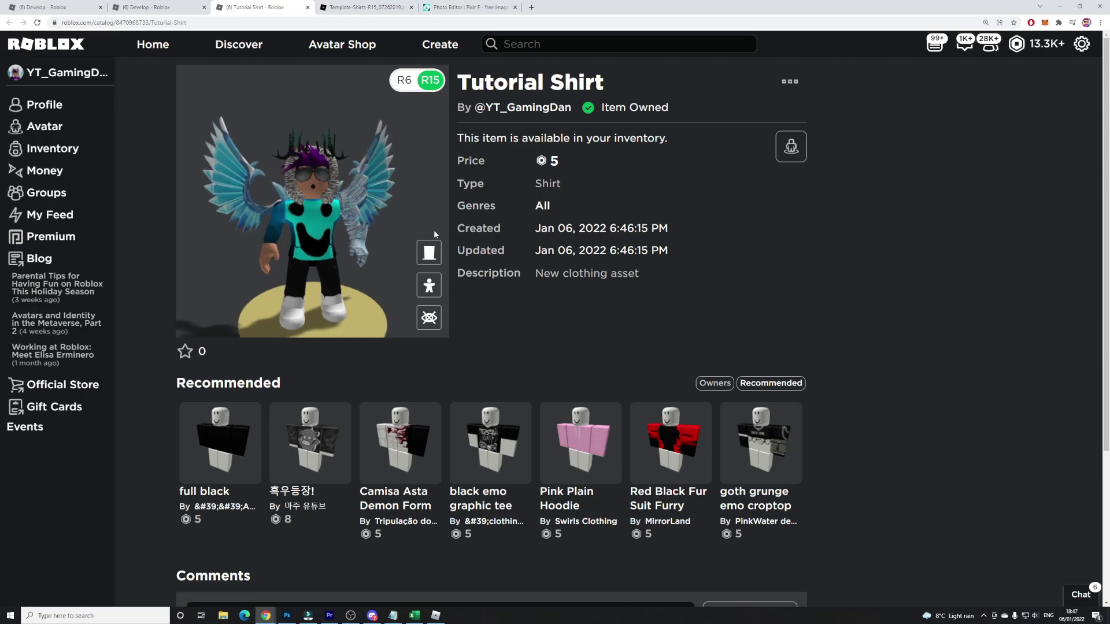
Switch to the Pixlr E editor, dismiss the advertisement, and look over the painted shirt template
left_click(504, 5)
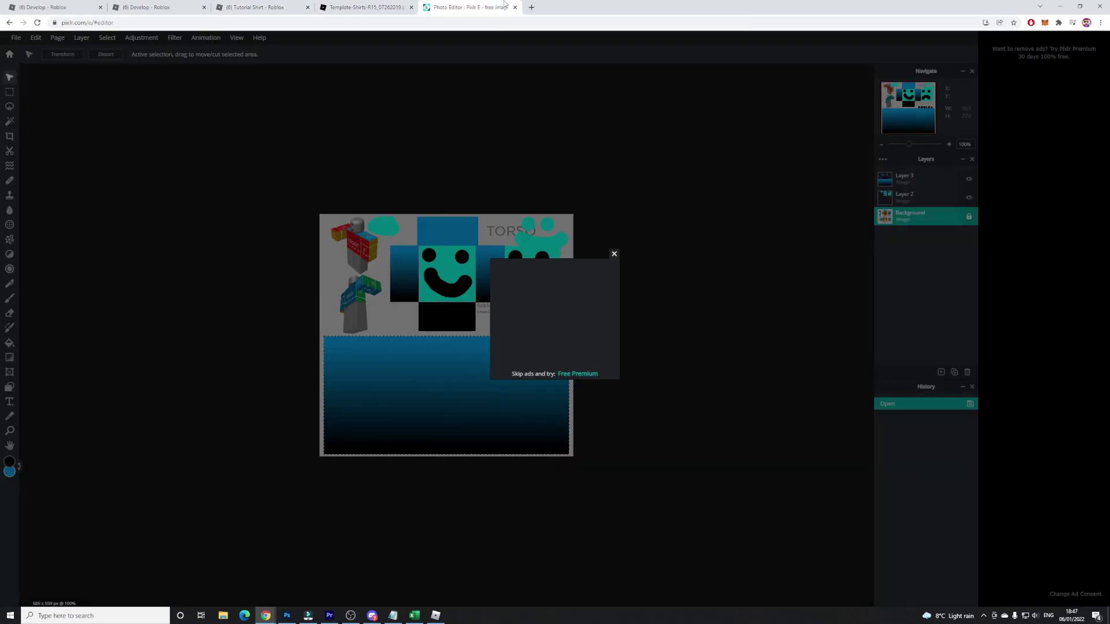
left_click(614, 255)
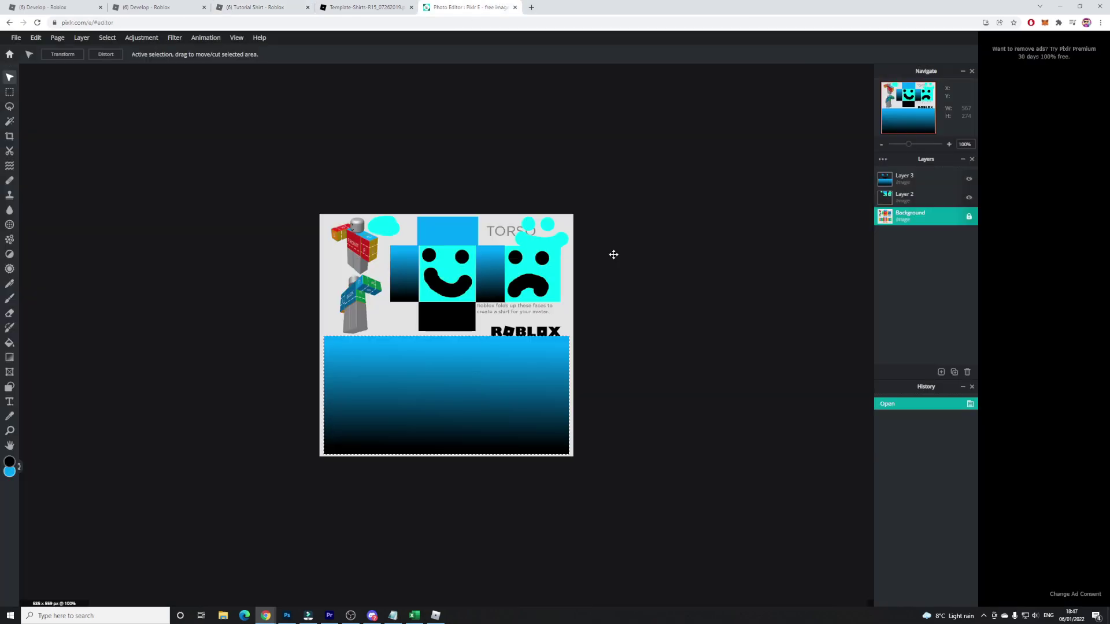
left_click(16, 38)
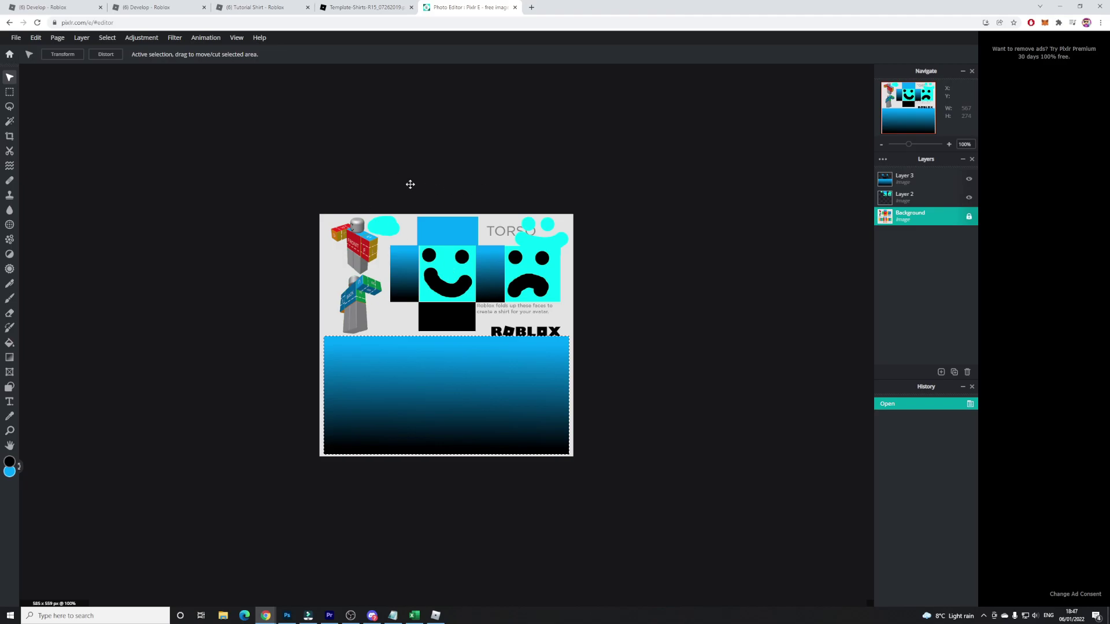
Return to the Tutorial Shirt catalog page in Roblox and preview the shirt on the plain mannequin in 3D
left_click(51, 5)
left_click(115, 6)
left_click(283, 7)
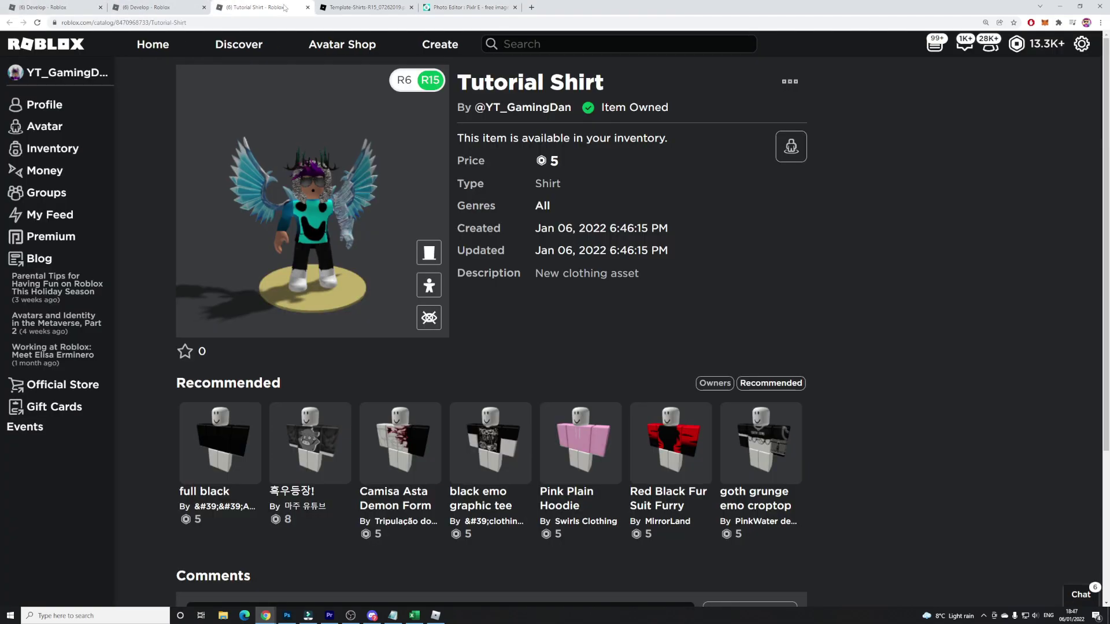
left_click(429, 318)
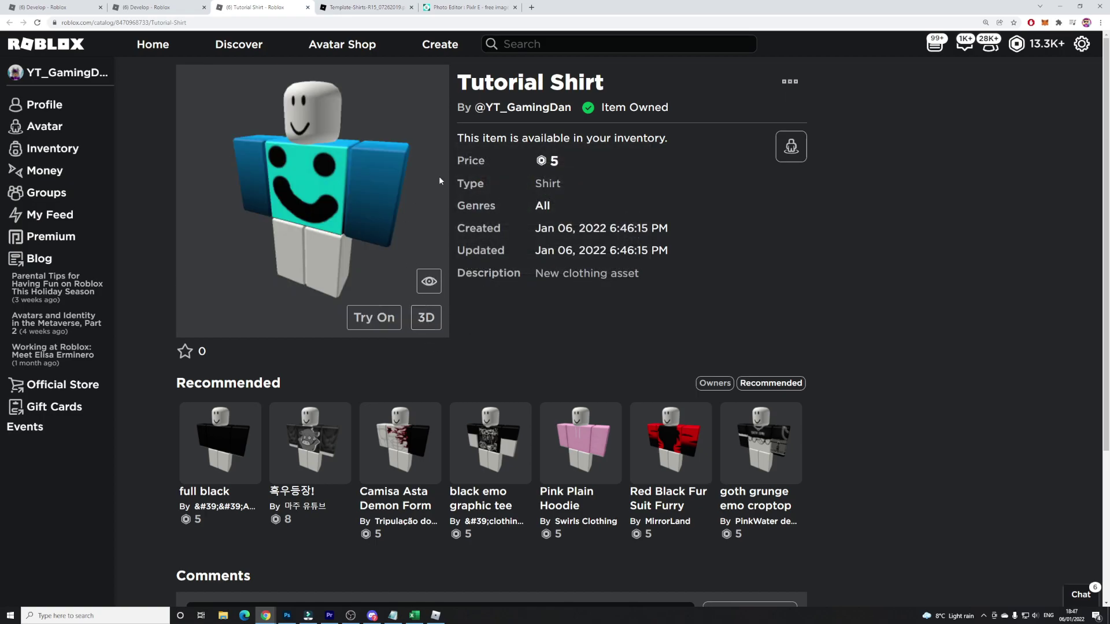
left_click(425, 321)
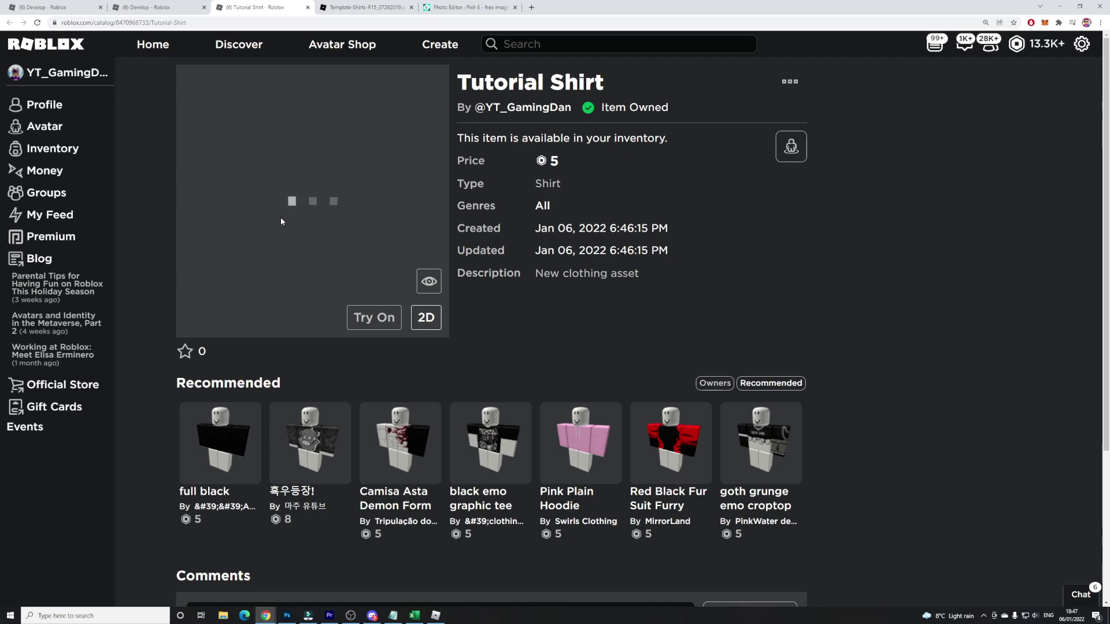